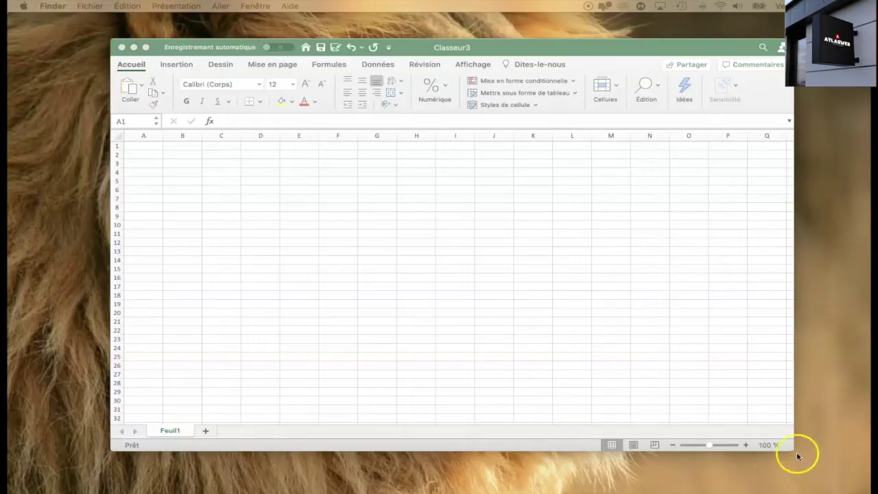
Enter the headers EleveId in A1 and Nom in B1 on Feuil1.
{"action": "left_click", "coordinate": [511, 335]}
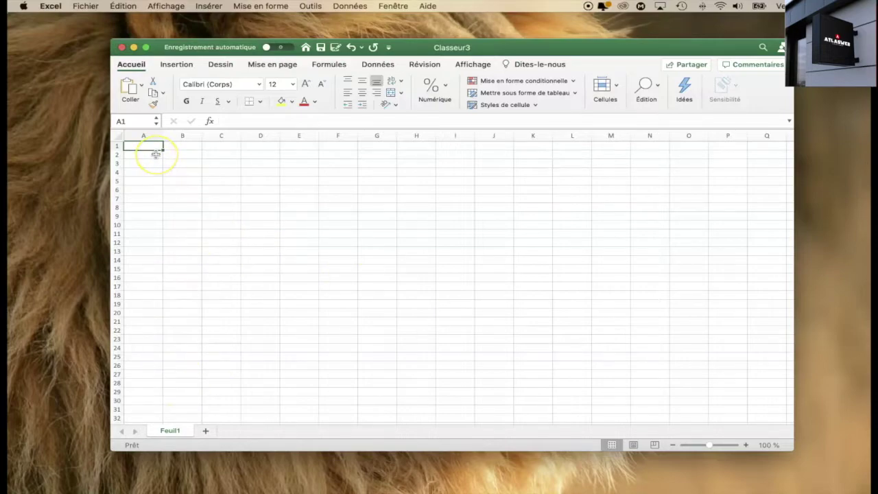
{"action": "type", "text": "EleveId"}
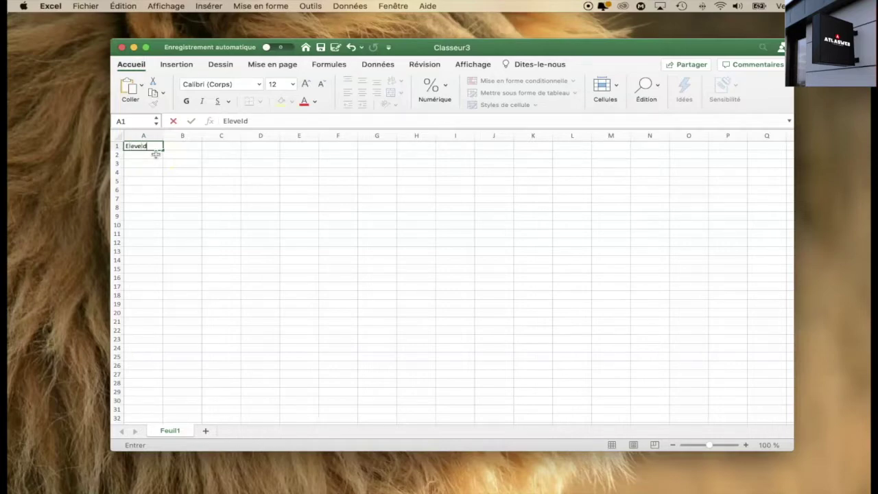
{"action": "key", "text": "Tab"}
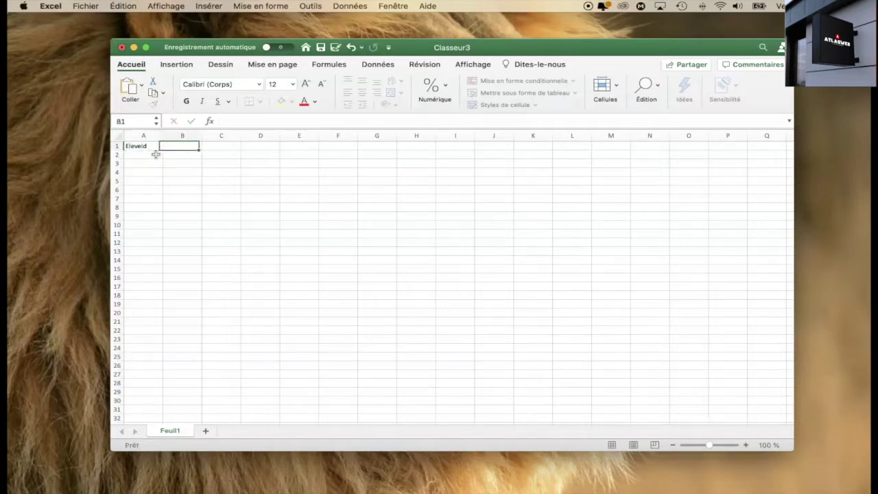
{"action": "type", "text": "Nom"}
{"action": "key", "text": "Return"}
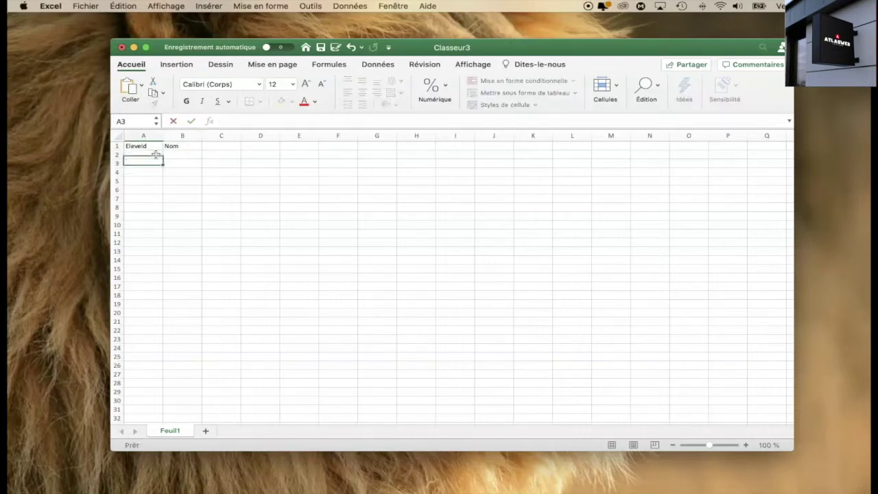
Enter the IDs 22, 33 and 24 in A2:A4.
{"action": "key", "text": "Return"}
{"action": "type", "text": "33"}
{"action": "key", "text": "Return"}
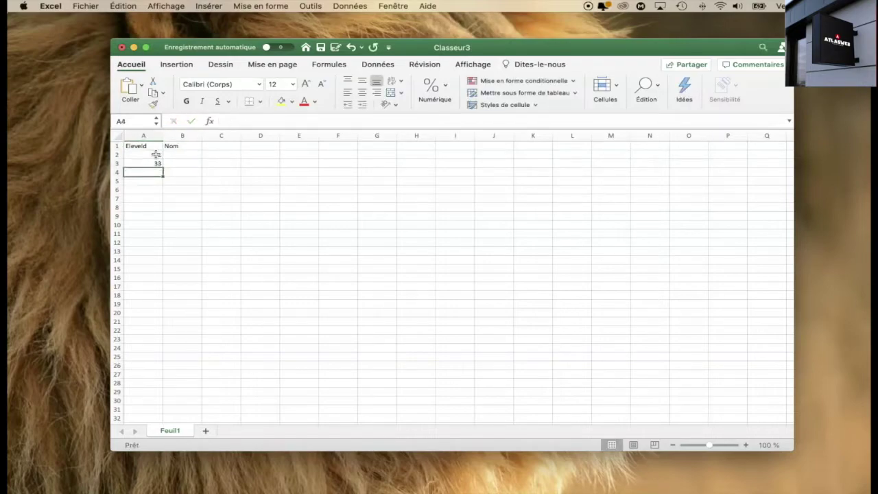
{"action": "type", "text": "24"}
{"action": "key", "text": "Tab"}
Enter the names Eric, Olivier and Adam in B2:B4.
{"action": "key", "text": "Up"}
{"action": "key", "text": "Up"}
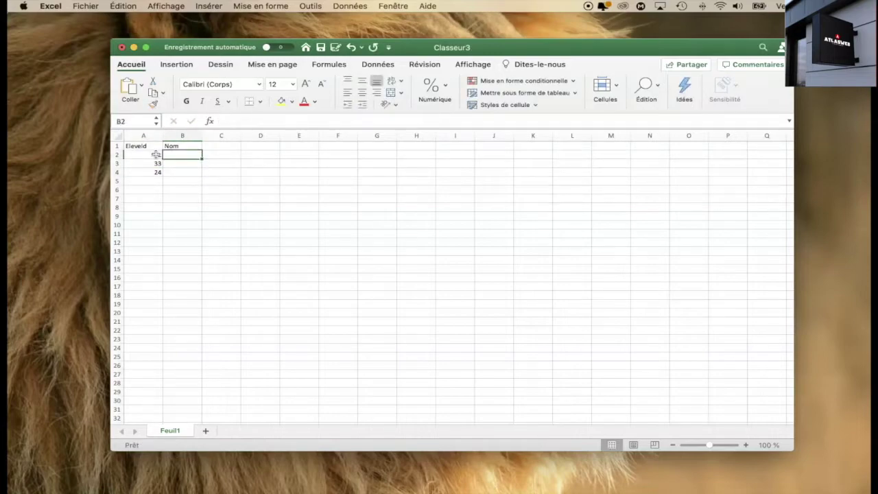
{"action": "type", "text": "Eric"}
{"action": "key", "text": "Return"}
{"action": "type", "text": "Oloi"}
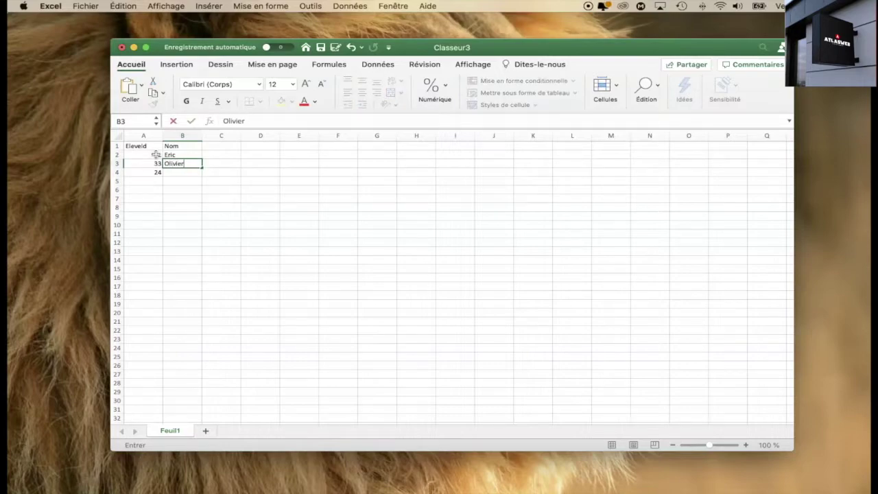
{"action": "key", "text": "Return"}
{"action": "type", "text": "Adam"}
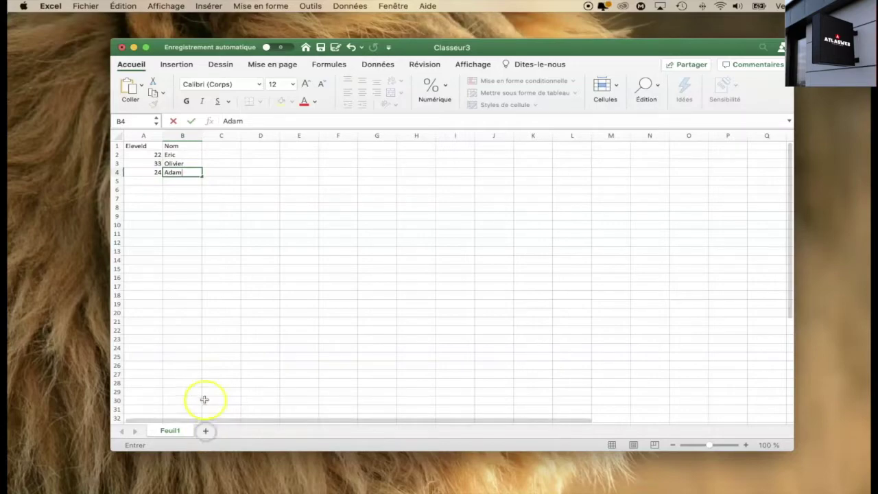
Finish Adam in B4, then add sheet Feuil2 listing Ma_liste, eleveId and Nom in A1:A3.
{"action": "left_click", "coordinate": [262, 432]}
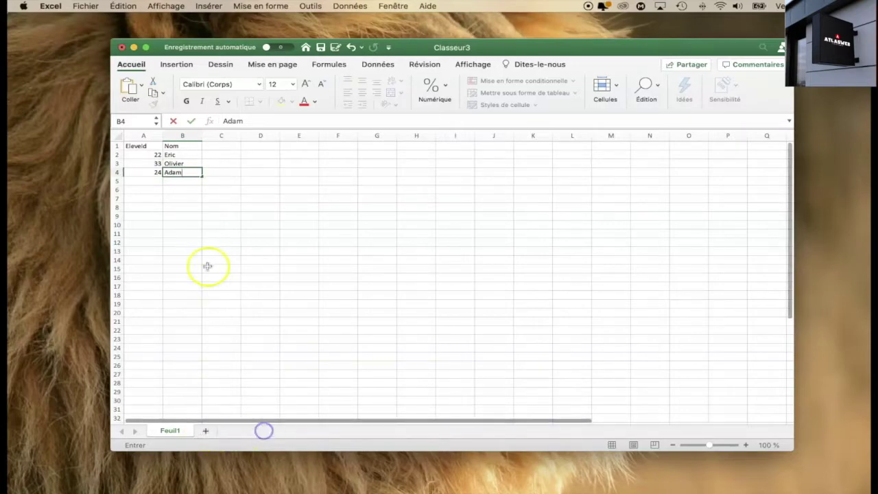
{"action": "left_click", "coordinate": [203, 267]}
{"action": "left_click", "coordinate": [205, 431]}
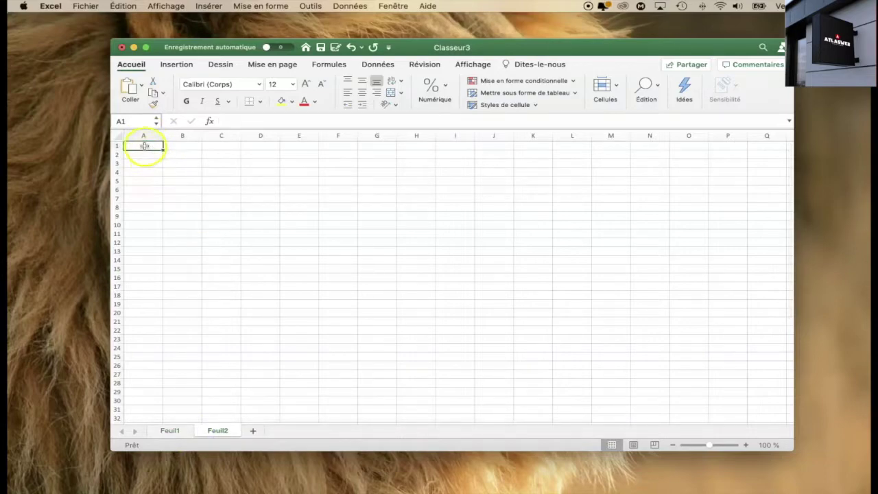
{"action": "type", "text": "Ma_liste"}
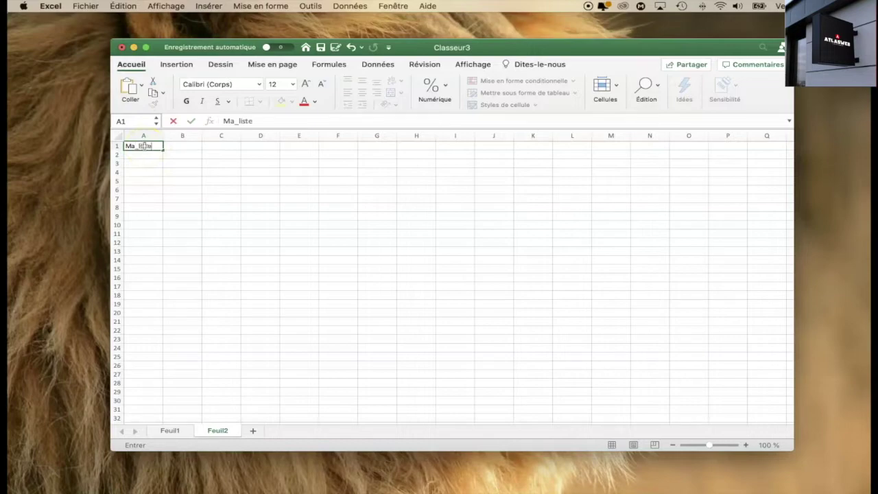
{"action": "key", "text": "Return"}
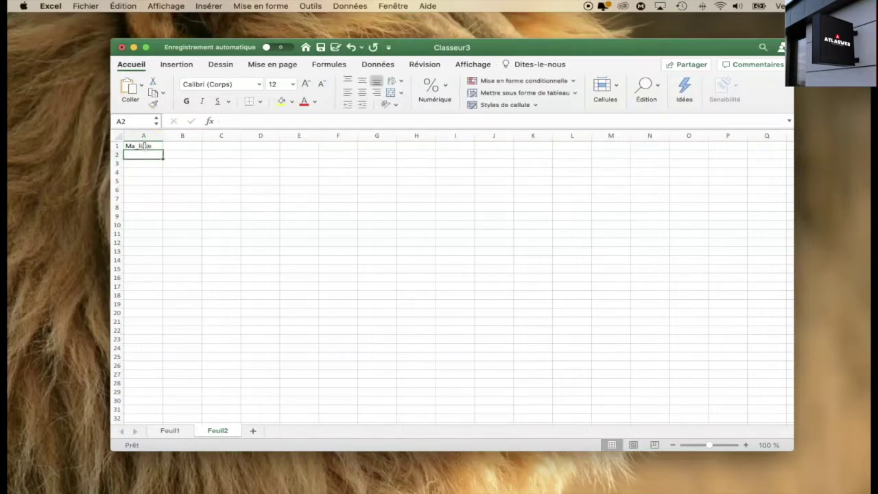
{"action": "type", "text": "leveld"}
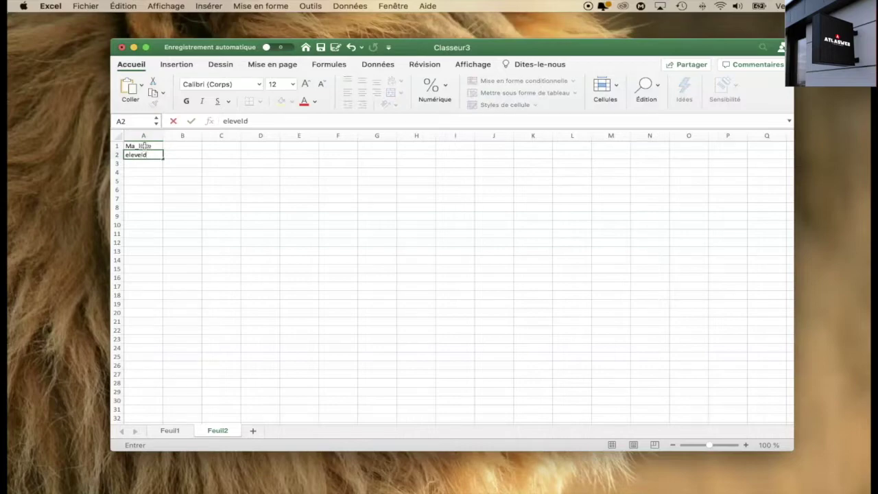
{"action": "key", "text": "Return"}
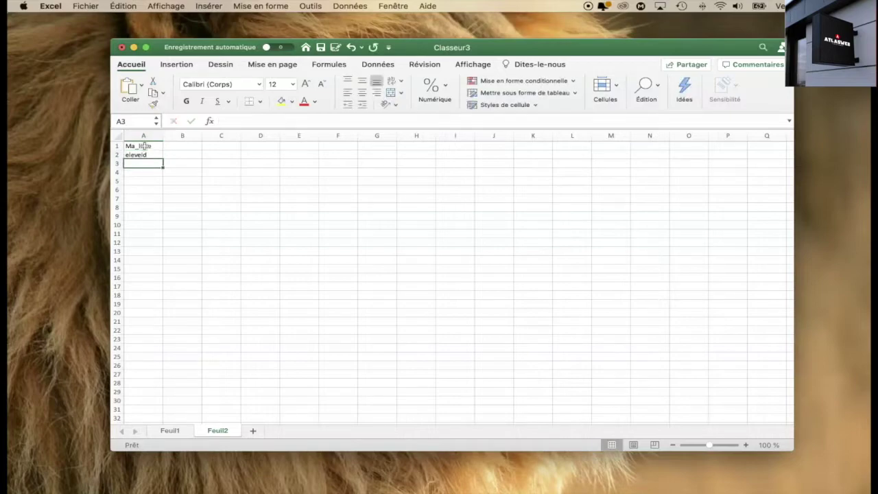
{"action": "type", "text": "Nom"}
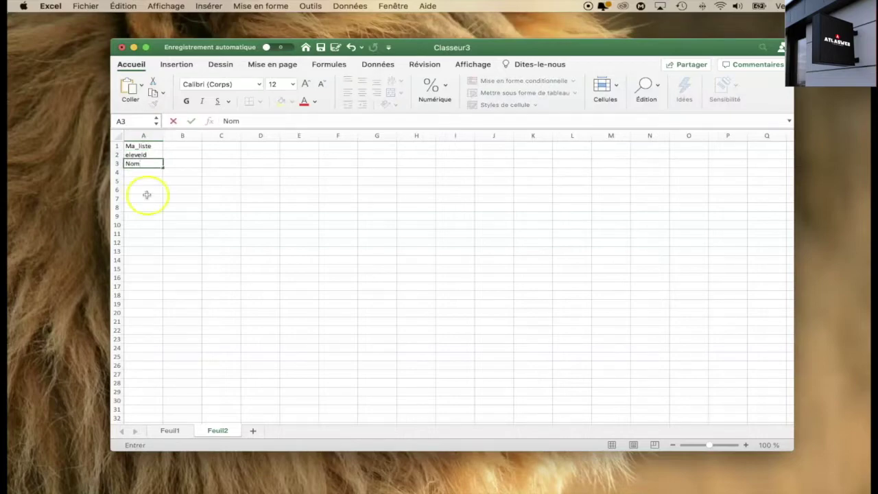
{"action": "left_click", "coordinate": [172, 430]}
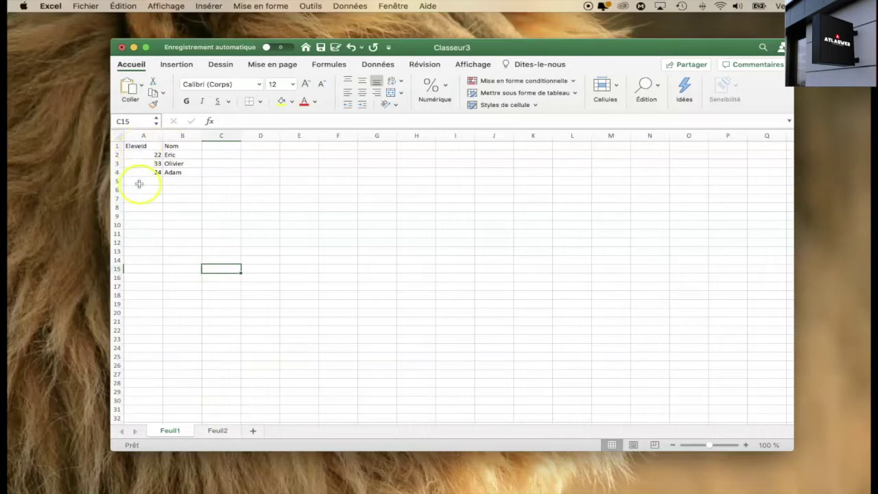
Create named ranges EleveId and Nom from the top row of Feuil1's table A1:B4.
{"action": "left_click", "coordinate": [218, 431]}
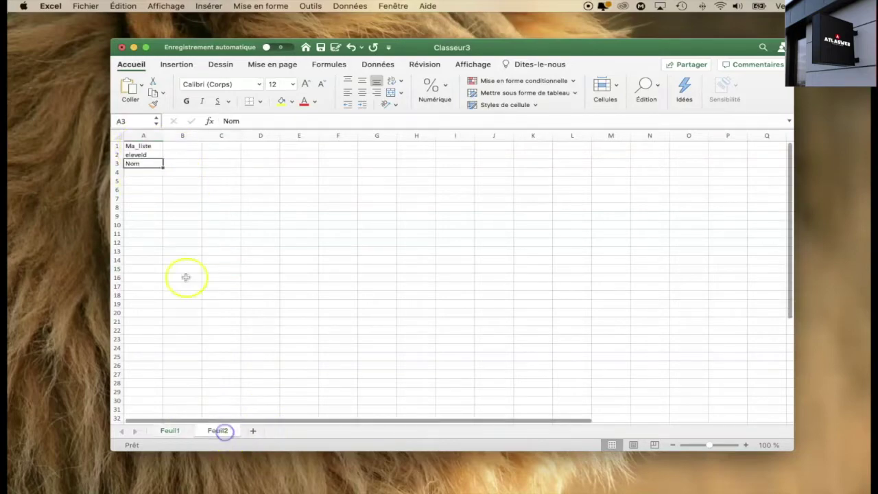
{"action": "left_click", "coordinate": [171, 431]}
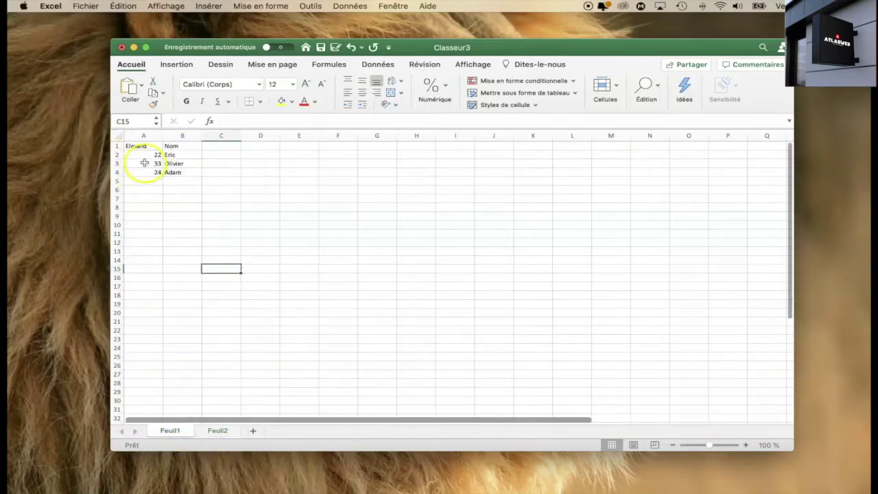
{"action": "left_click_drag", "start_coordinate": [134, 145], "coordinate": [178, 172]}
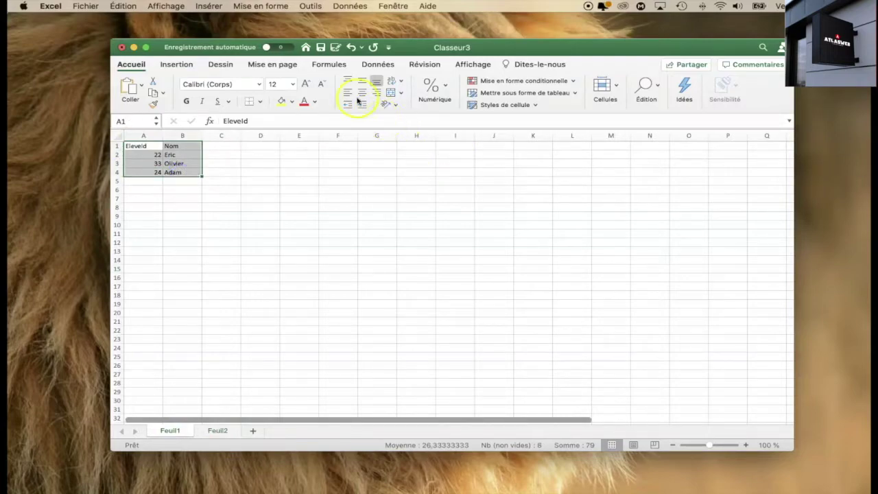
{"action": "left_click", "coordinate": [331, 65]}
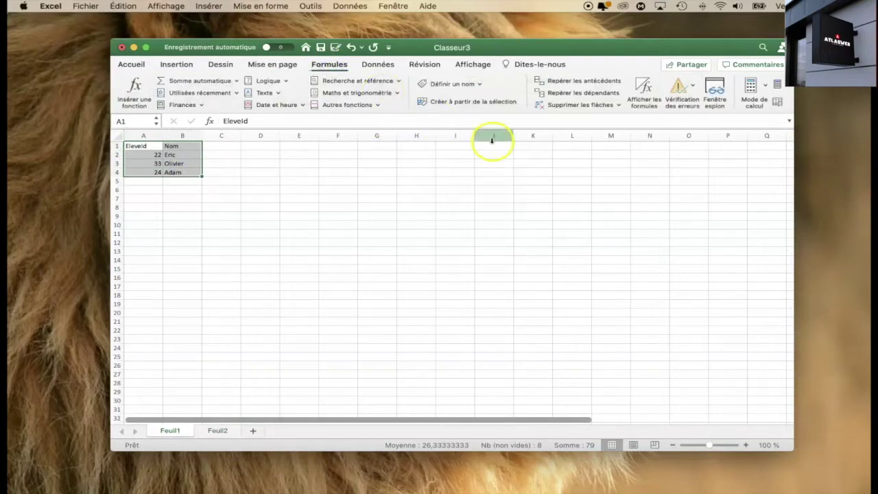
{"action": "left_click", "coordinate": [465, 102]}
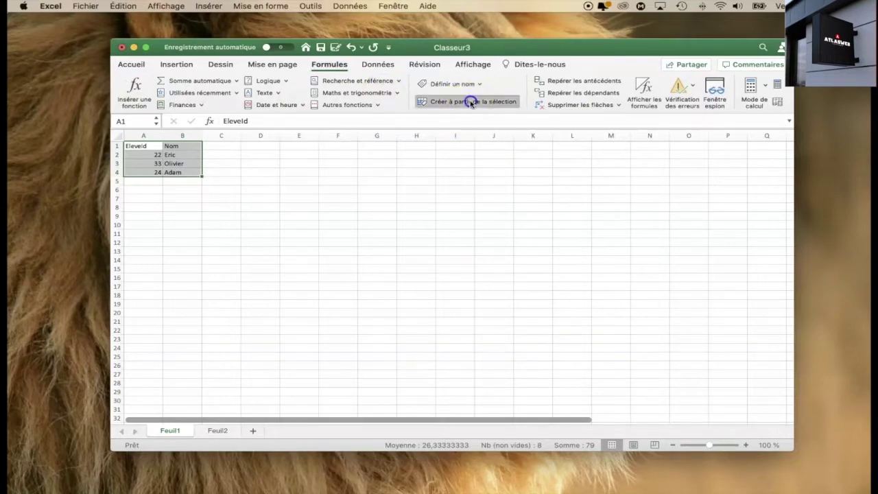
{"action": "left_click", "coordinate": [405, 180]}
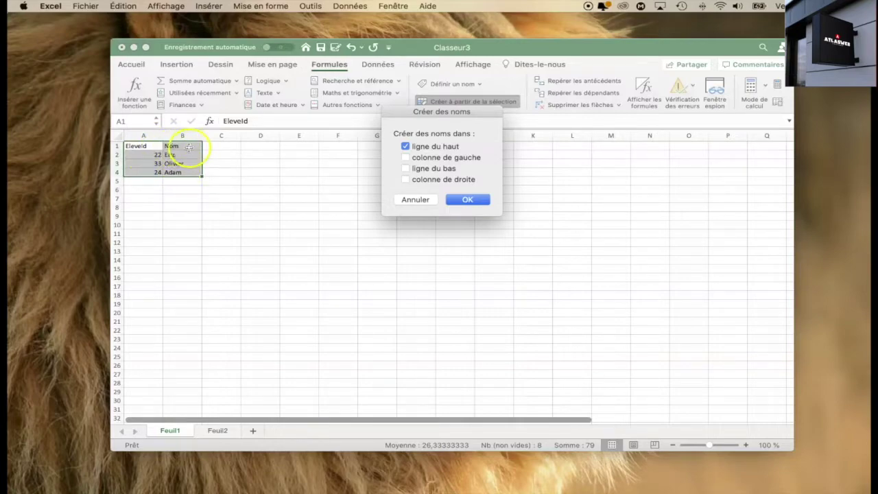
{"action": "left_click", "coordinate": [467, 198]}
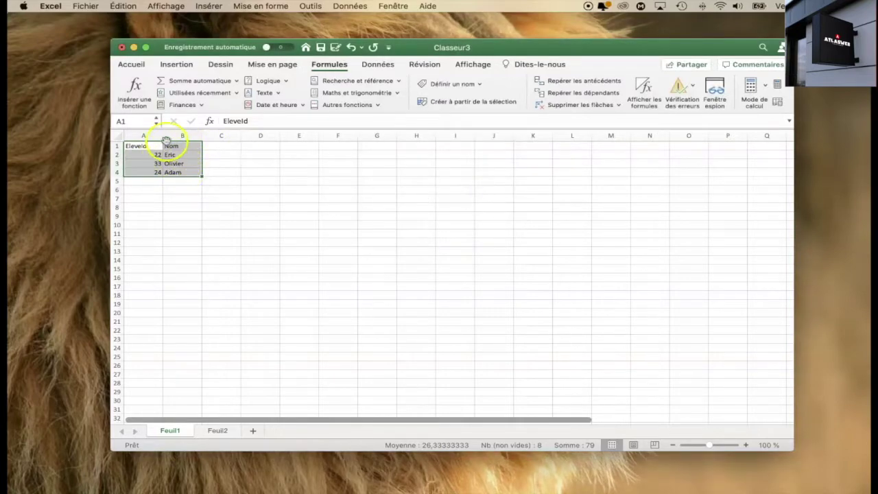
{"action": "left_click", "coordinate": [157, 121]}
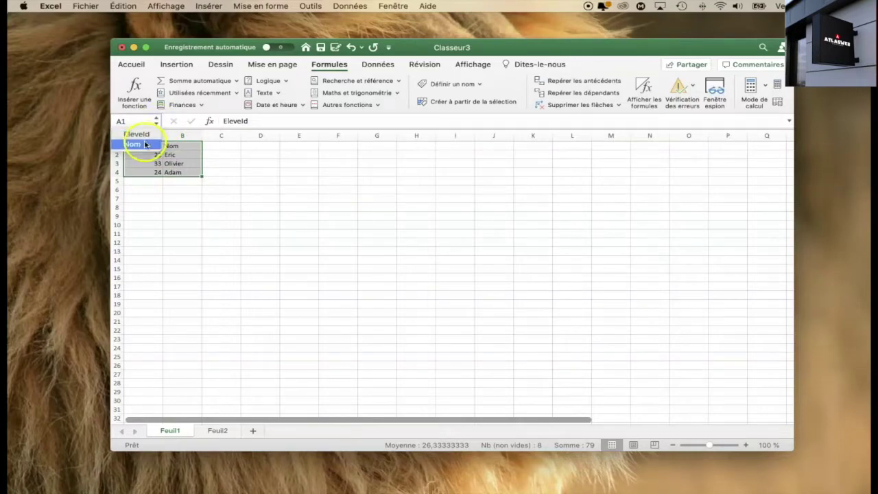
Create the named range Ma_liste from the top row of Feuil2's A1:A3.
{"action": "left_click", "coordinate": [217, 430]}
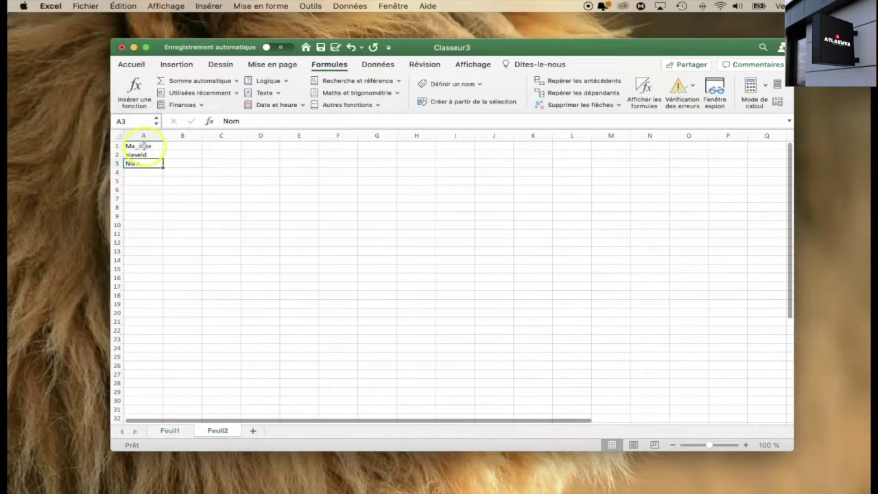
{"action": "left_click_drag", "start_coordinate": [139, 145], "coordinate": [149, 163]}
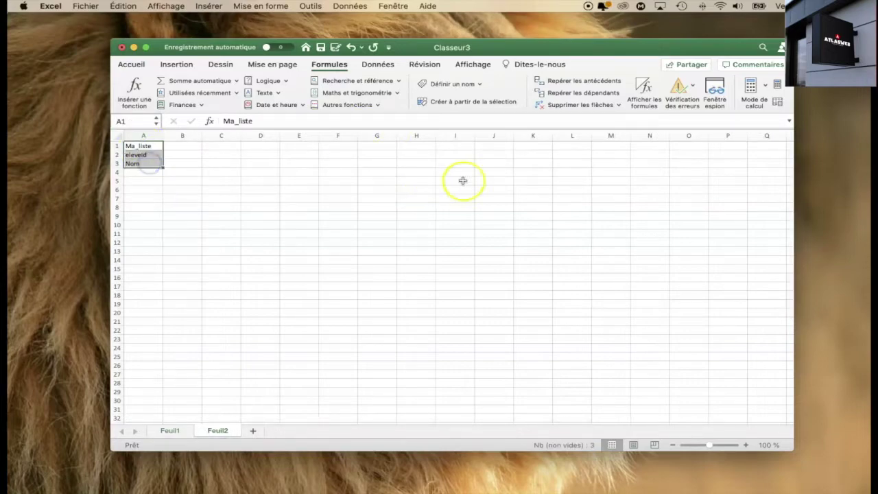
{"action": "left_click", "coordinate": [462, 101]}
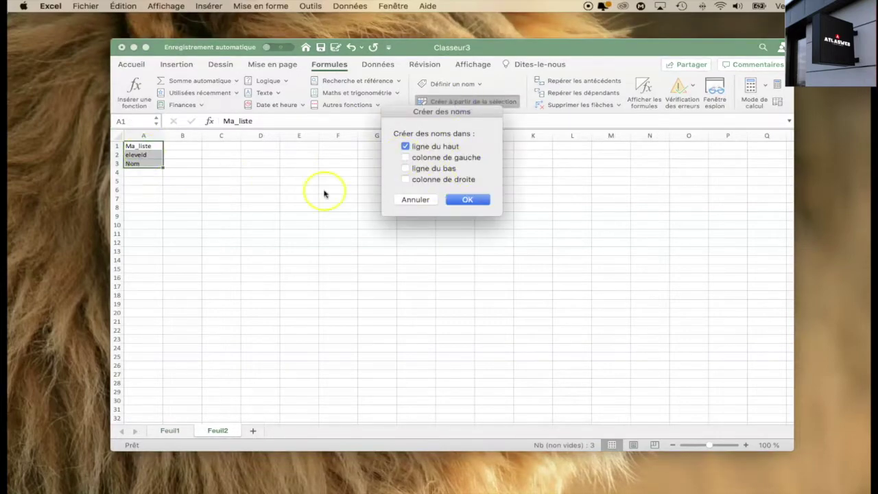
{"action": "left_click", "coordinate": [467, 199]}
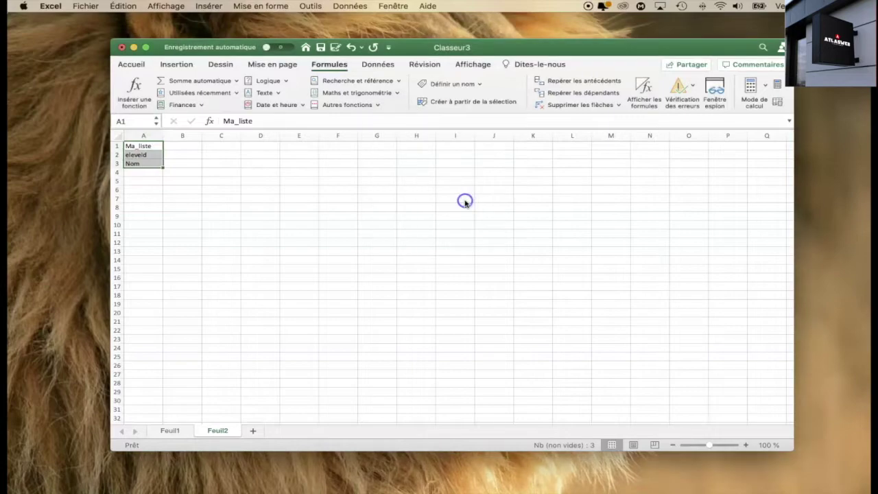
{"action": "left_click", "coordinate": [172, 428]}
Add sheet Feuil3 with Choisir_id in A1 (typo fixed) and Nom in C1.
{"action": "left_click", "coordinate": [215, 430]}
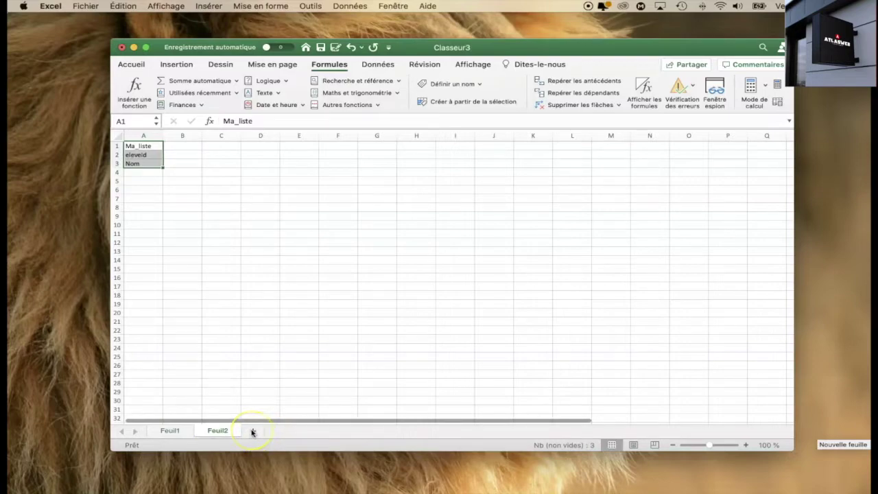
{"action": "left_click", "coordinate": [252, 432]}
{"action": "type", "text": "Chosir_id"}
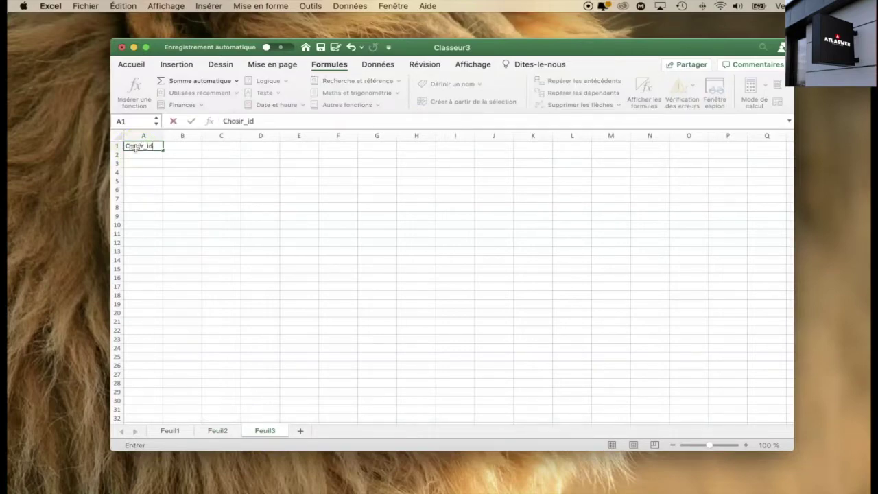
{"action": "left_click", "coordinate": [233, 121]}
{"action": "type", "text": "i"}
{"action": "left_click", "coordinate": [229, 146]}
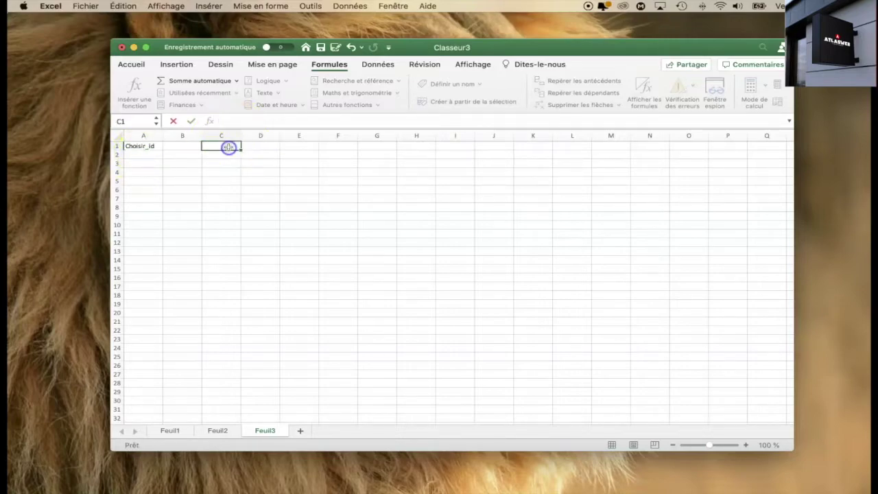
{"action": "type", "text": "Nom"}
{"action": "left_click", "coordinate": [214, 206]}
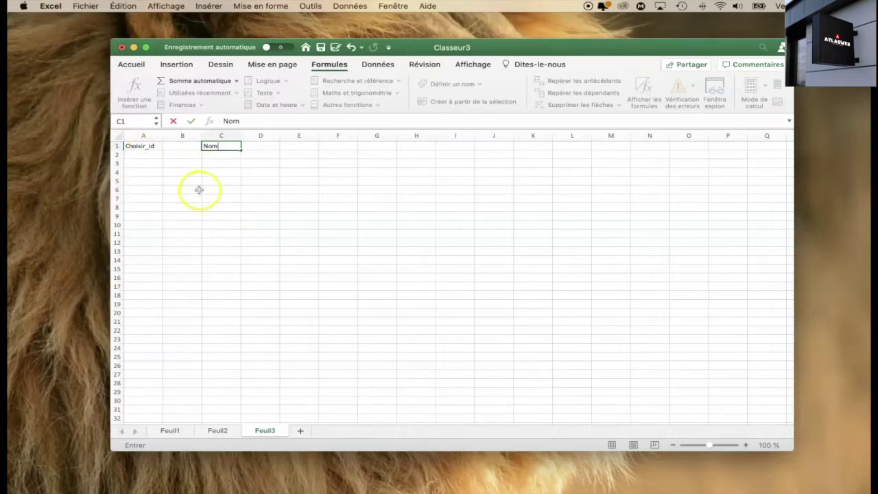
{"action": "left_click", "coordinate": [138, 155]}
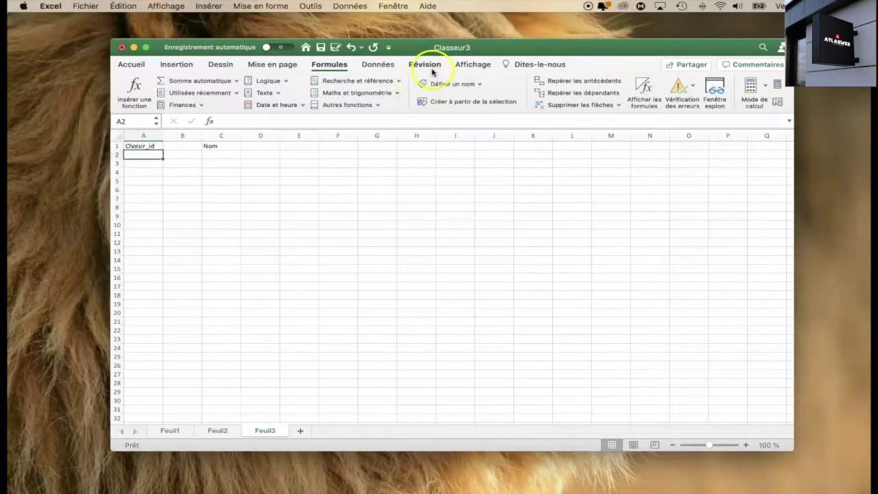
Give A2 on Feuil3 a list validation with source =Ma_liste.
{"action": "left_click", "coordinate": [378, 63]}
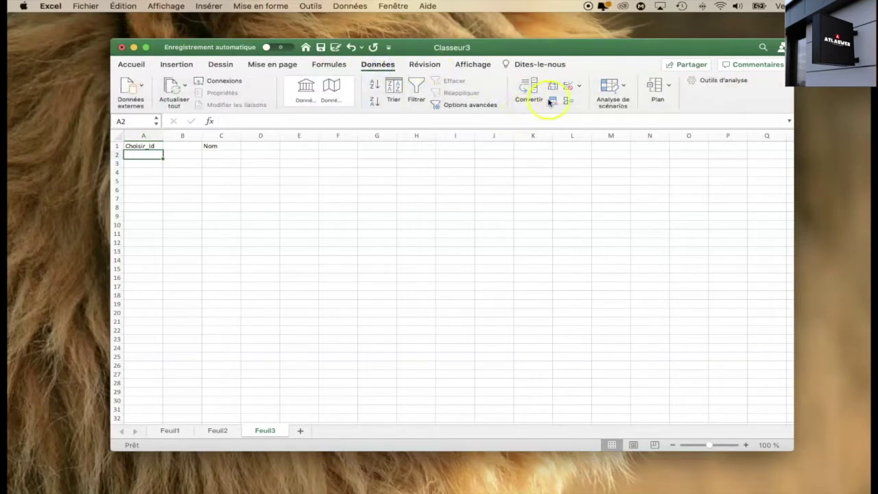
{"action": "left_click", "coordinate": [579, 87]}
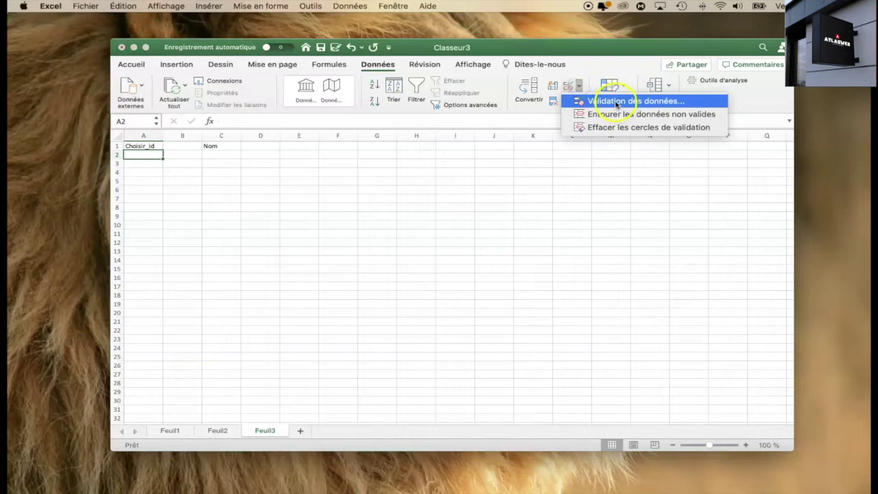
{"action": "left_click", "coordinate": [616, 102]}
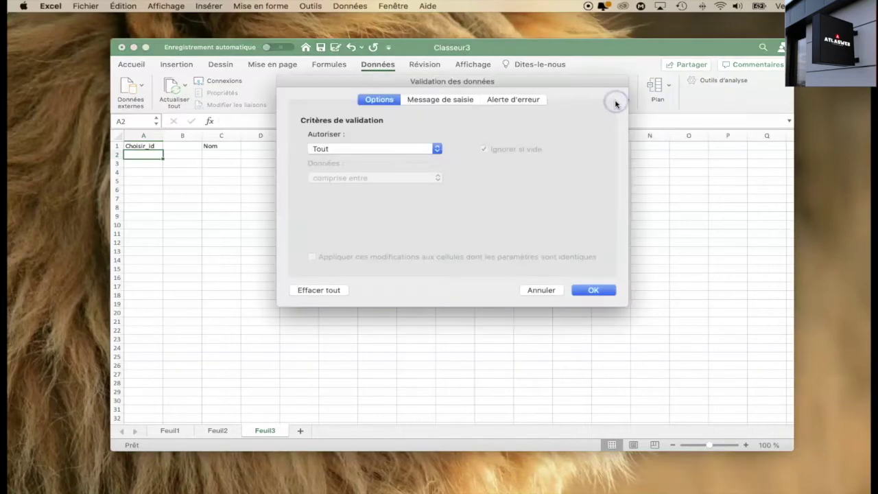
{"action": "left_click", "coordinate": [405, 148]}
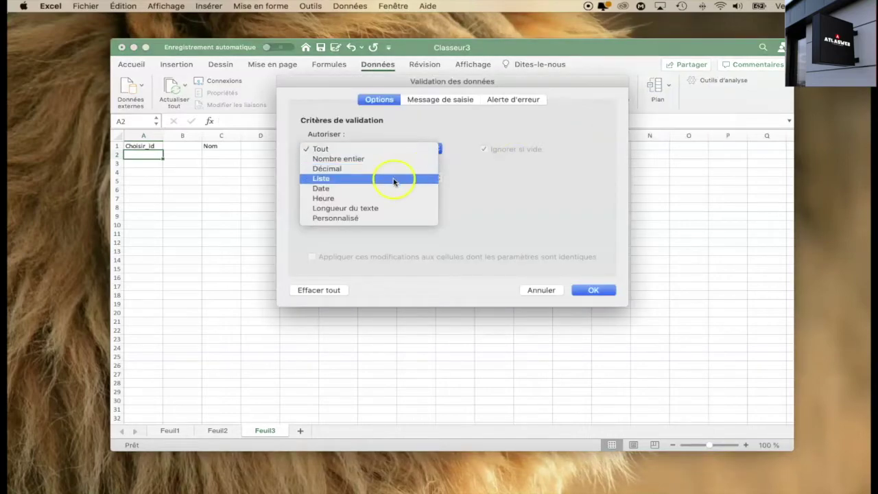
{"action": "left_click", "coordinate": [394, 178]}
{"action": "left_click", "coordinate": [391, 207]}
{"action": "type", "text": "=Ma_liste"}
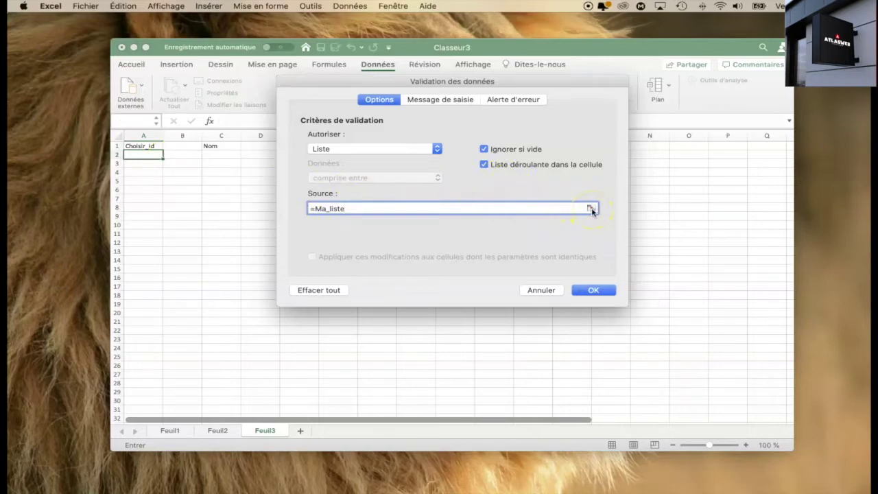
{"action": "left_click", "coordinate": [315, 208]}
{"action": "left_click", "coordinate": [590, 290]}
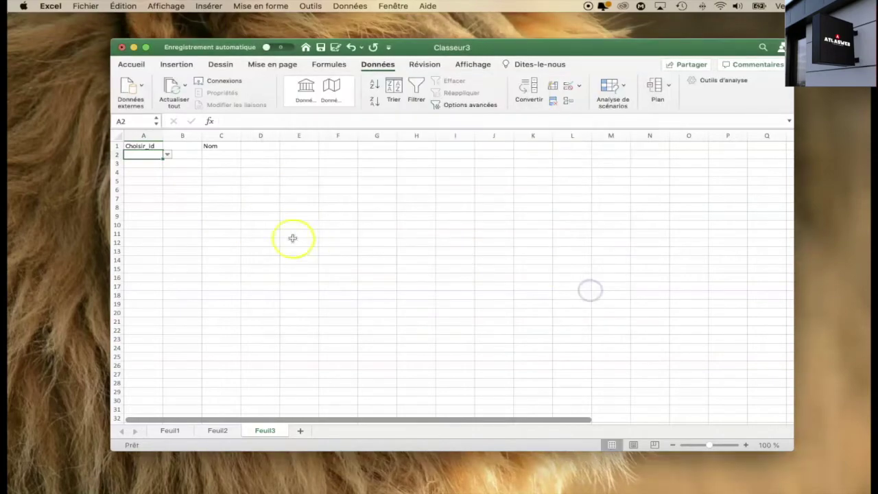
Test A2's dropdown against the Ma_liste entries on Feuil2.
{"action": "left_click", "coordinate": [218, 430]}
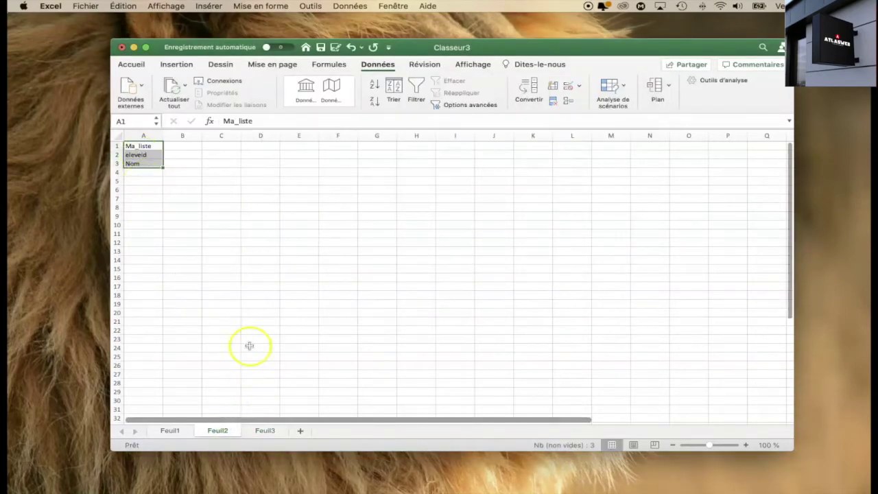
{"action": "left_click", "coordinate": [264, 429]}
{"action": "left_click", "coordinate": [166, 155]}
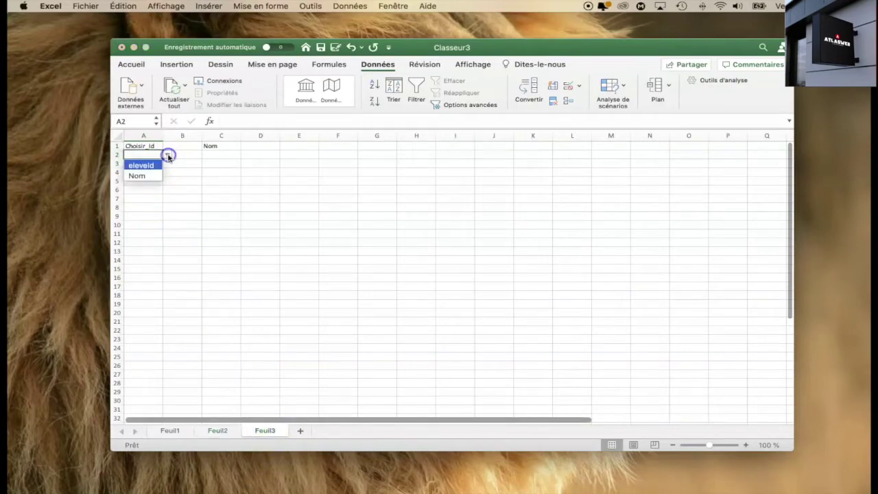
{"action": "left_click", "coordinate": [220, 432]}
{"action": "left_click", "coordinate": [219, 430]}
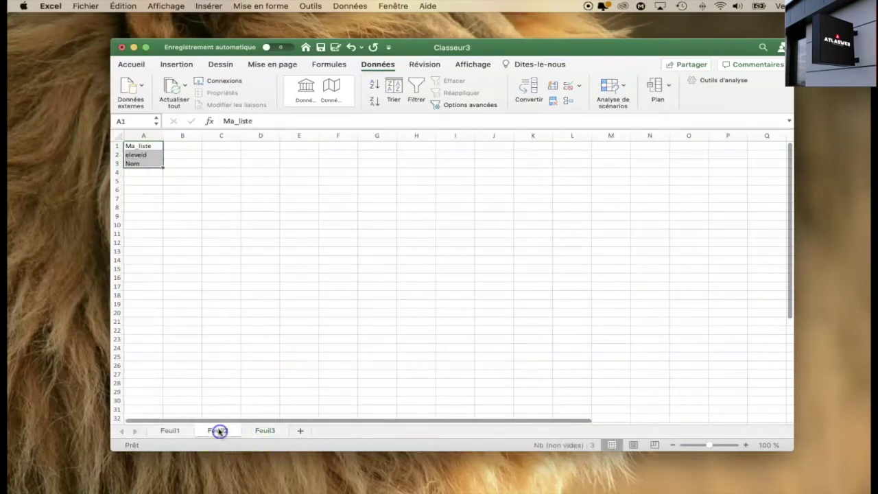
{"action": "left_click", "coordinate": [266, 430]}
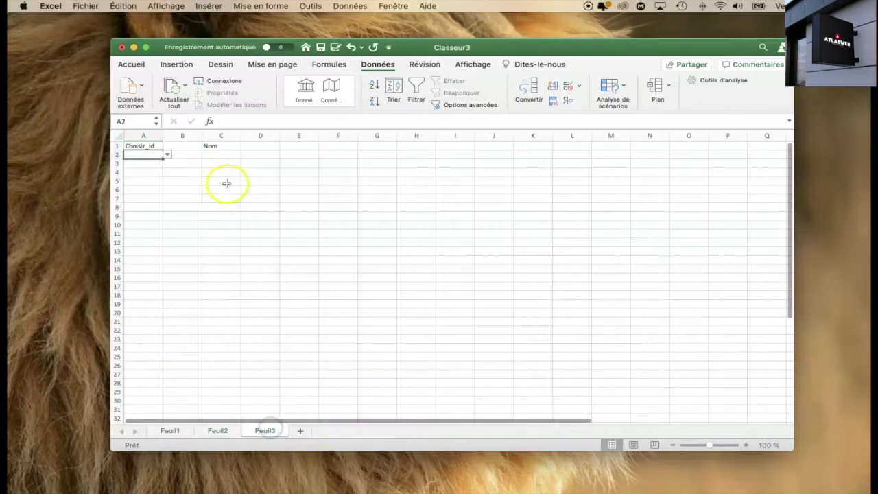
{"action": "left_click", "coordinate": [226, 157]}
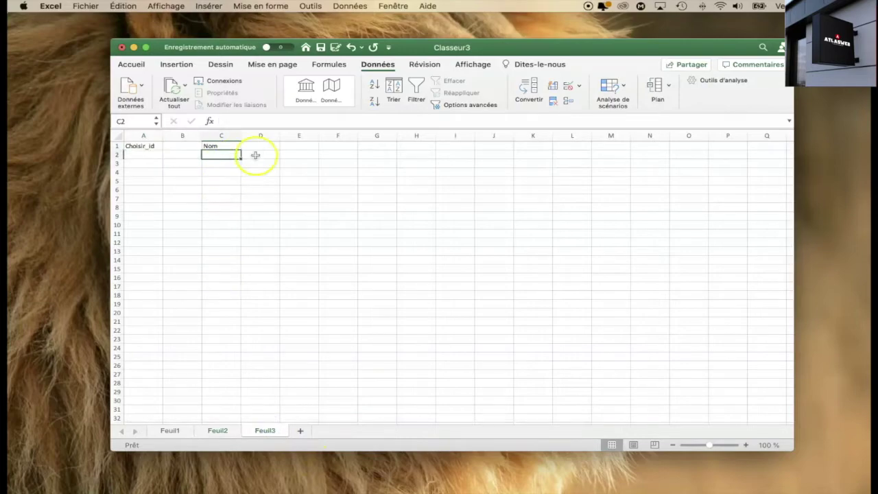
Abandon a first list validation attempt on C2 and choose eleveId in A2.
{"action": "left_click", "coordinate": [569, 85]}
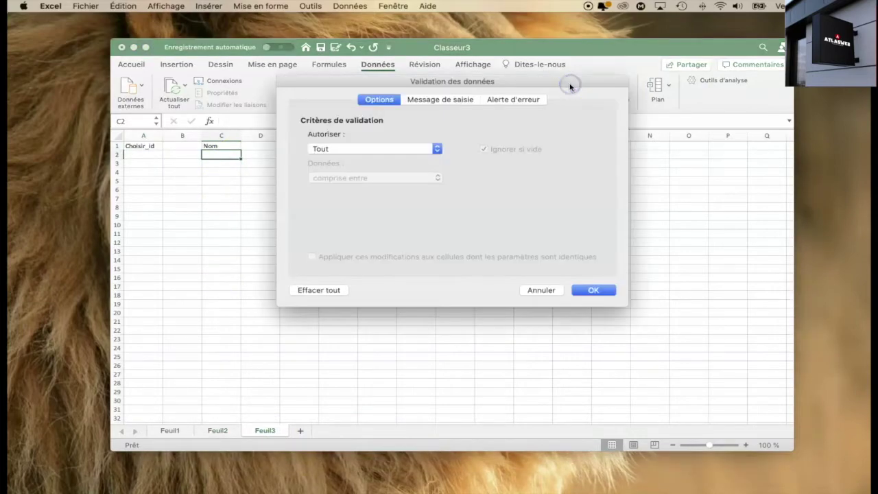
{"action": "left_click", "coordinate": [382, 148]}
{"action": "left_click", "coordinate": [374, 178]}
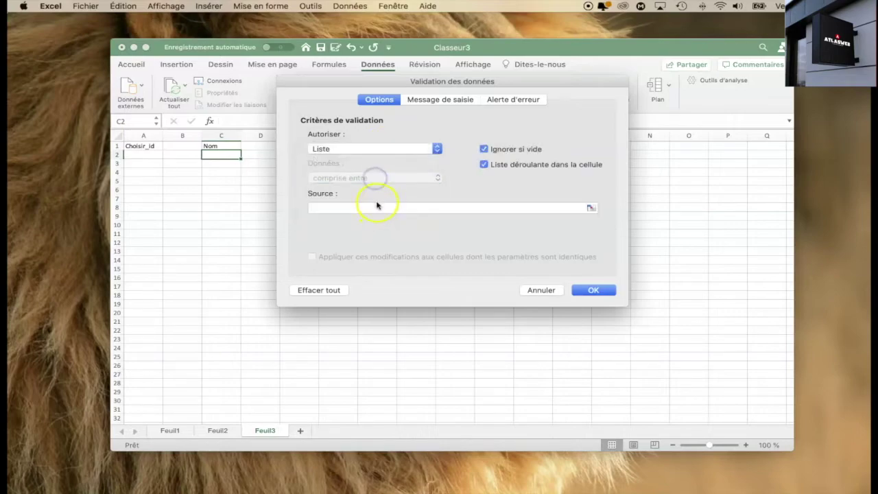
{"action": "left_click", "coordinate": [373, 207]}
{"action": "type", "text": "=indirect("}
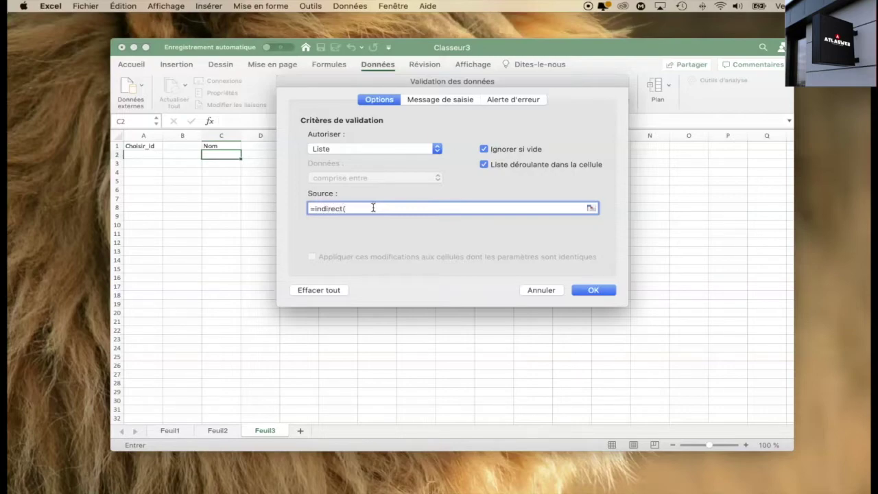
{"action": "left_click", "coordinate": [540, 290]}
{"action": "left_click", "coordinate": [145, 154]}
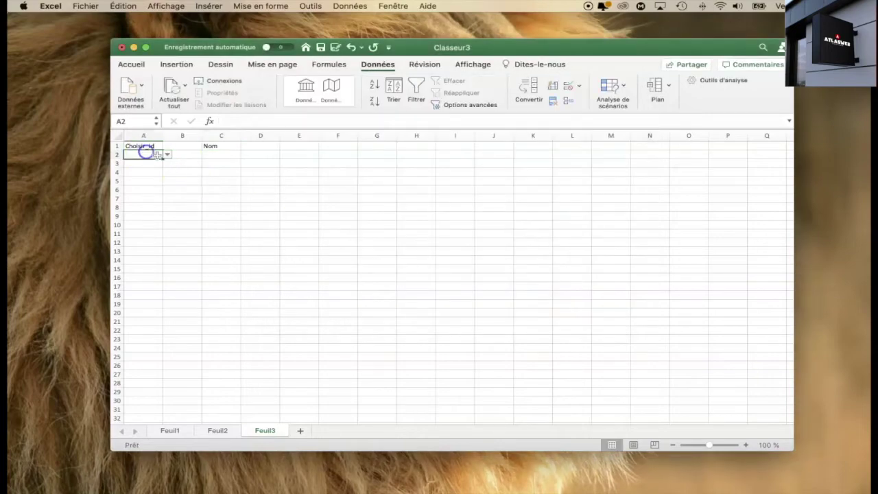
{"action": "left_click", "coordinate": [167, 155]}
{"action": "left_click", "coordinate": [150, 165]}
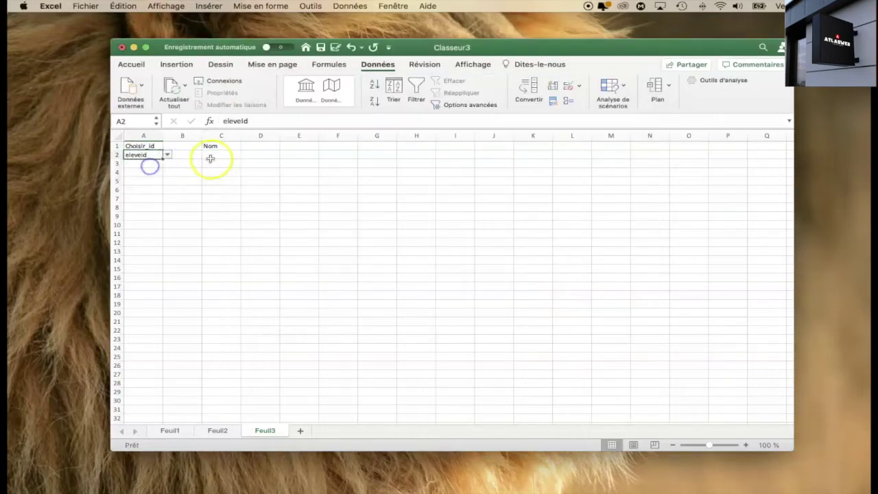
Give C2 a list validation with source =INDIRECT($A$2).
{"action": "left_click", "coordinate": [210, 155]}
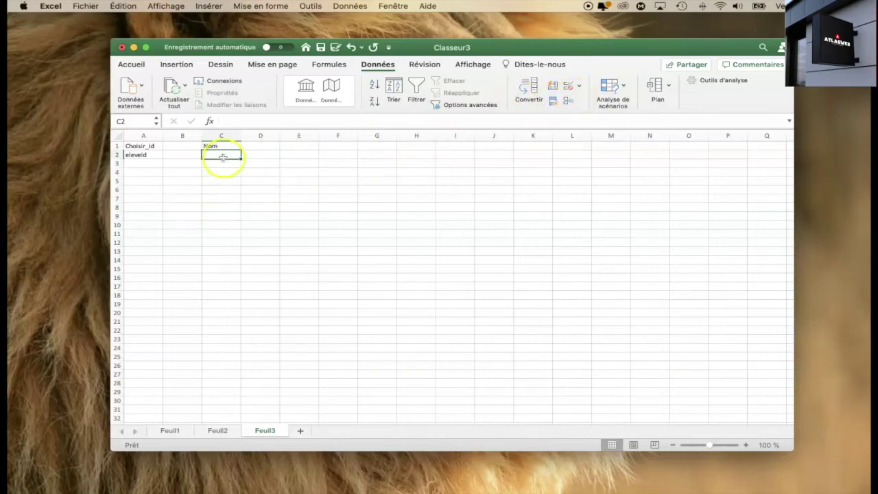
{"action": "left_click", "coordinate": [569, 87]}
{"action": "left_click", "coordinate": [378, 148]}
{"action": "left_click", "coordinate": [373, 177]}
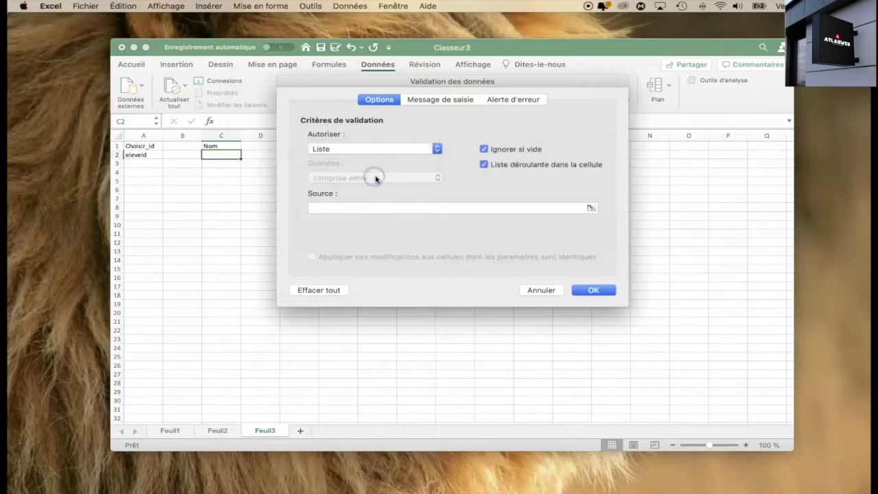
{"action": "left_click", "coordinate": [376, 206]}
{"action": "type", "text": "=indirect("}
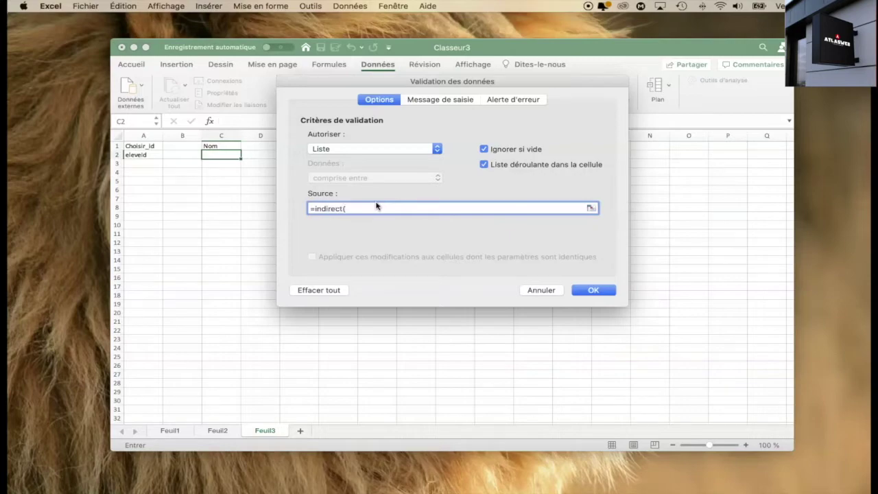
{"action": "left_click", "coordinate": [141, 155]}
{"action": "left_click", "coordinate": [587, 290]}
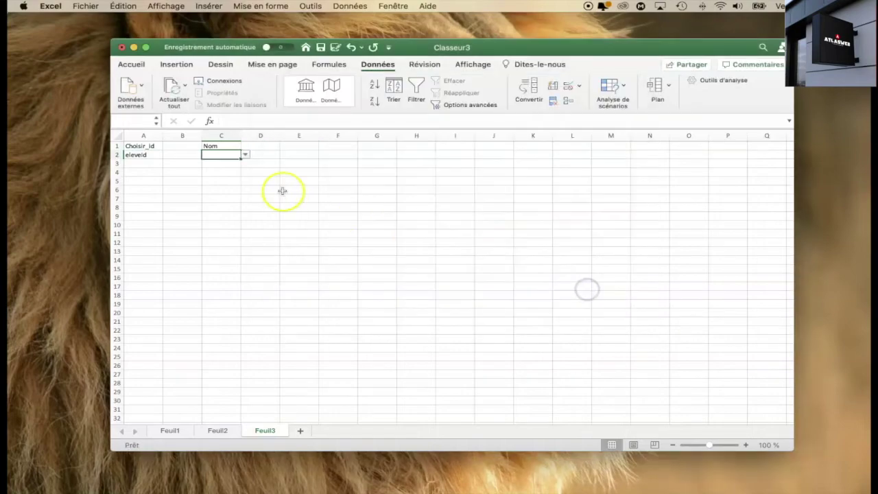
Choose eleveId in A2 and check that C2's list shows IDs 22, 33, 24.
{"action": "left_click", "coordinate": [153, 156]}
{"action": "left_click", "coordinate": [168, 156]}
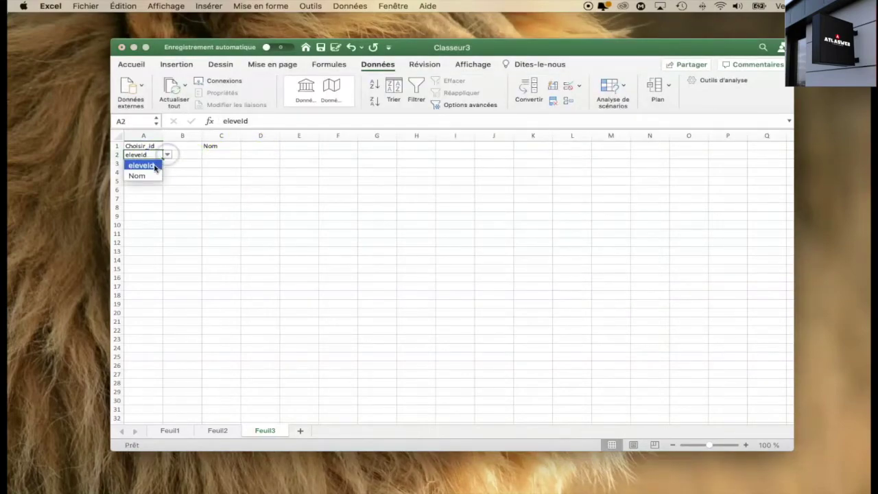
{"action": "left_click", "coordinate": [154, 166]}
{"action": "left_click", "coordinate": [220, 155]}
{"action": "left_click", "coordinate": [244, 155]}
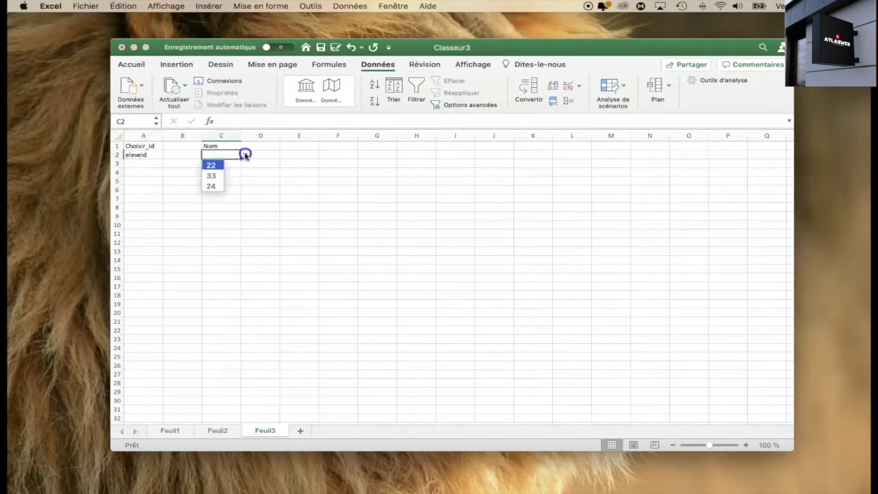
{"action": "left_click", "coordinate": [153, 155]}
Switch A2 to Nom and check that C2's list shows Eric, Olivier, Adam.
{"action": "left_click", "coordinate": [152, 155]}
{"action": "left_click", "coordinate": [168, 156]}
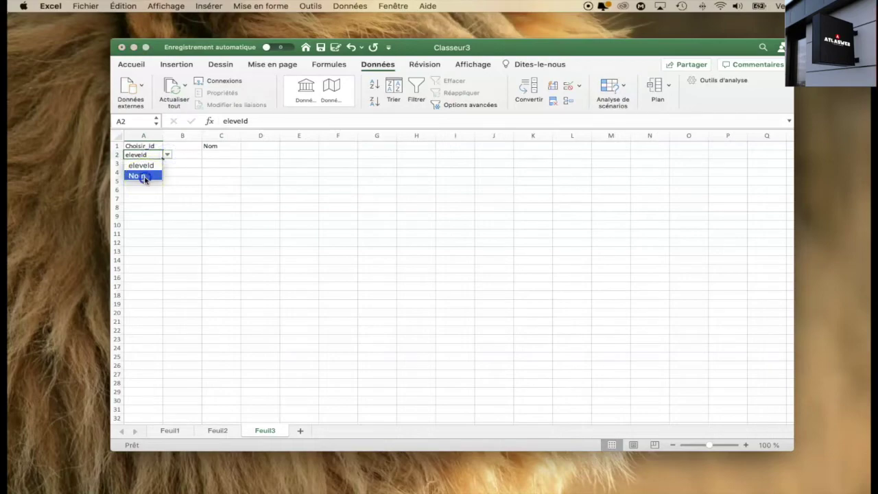
{"action": "left_click", "coordinate": [145, 177]}
{"action": "left_click", "coordinate": [216, 156]}
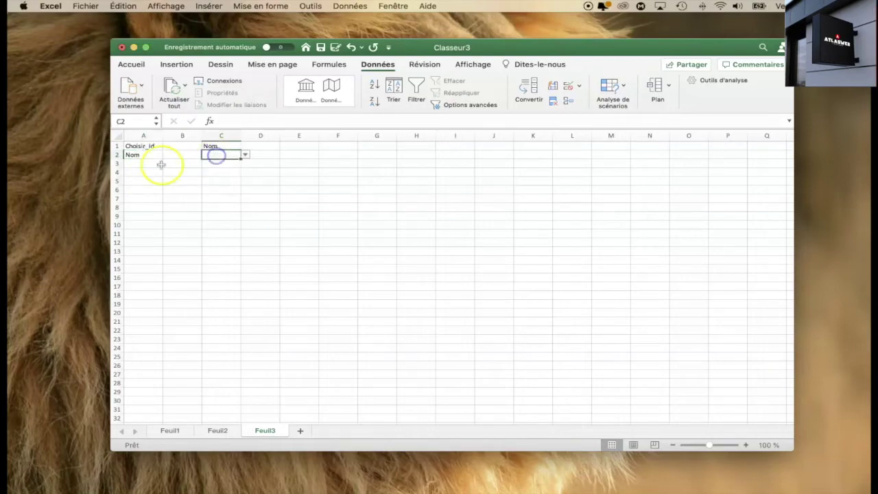
{"action": "left_click", "coordinate": [244, 155]}
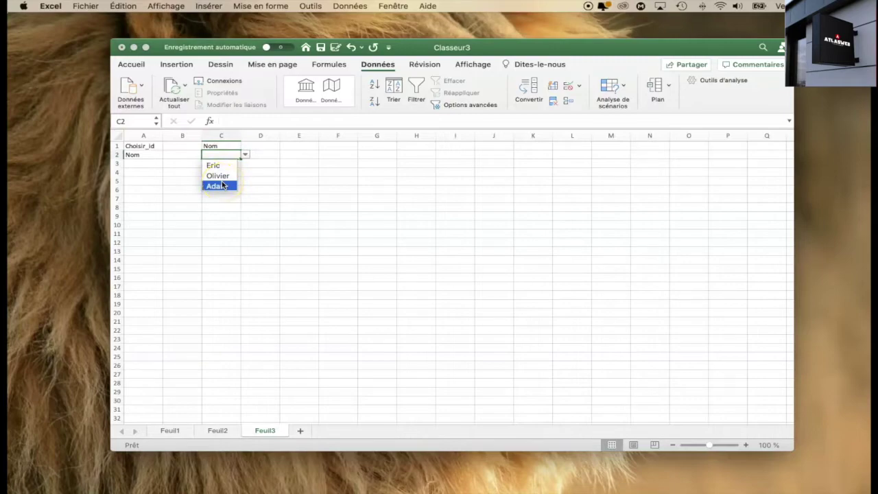
{"action": "left_click", "coordinate": [183, 431]}
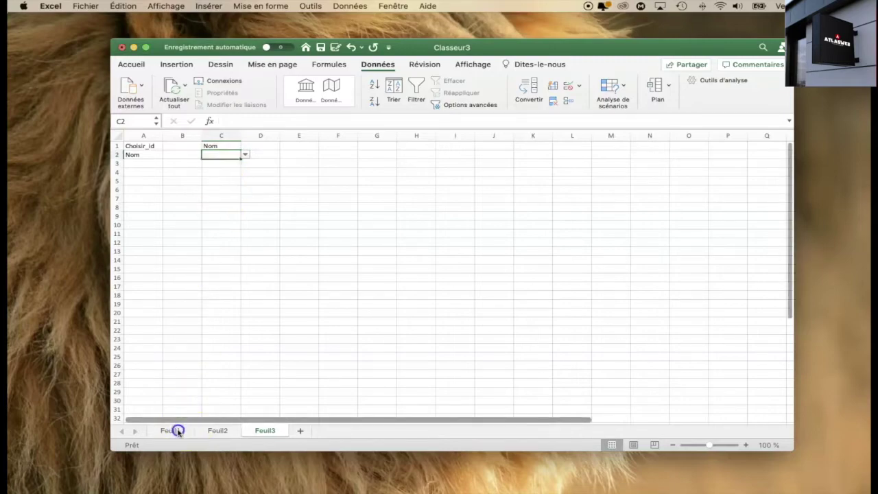
{"action": "left_click", "coordinate": [183, 431]}
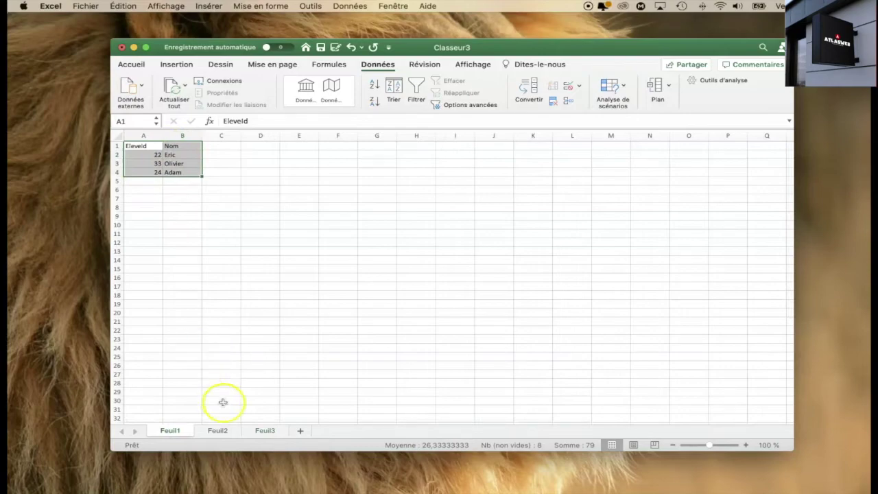
{"action": "left_click", "coordinate": [265, 430]}
{"action": "left_click", "coordinate": [137, 155]}
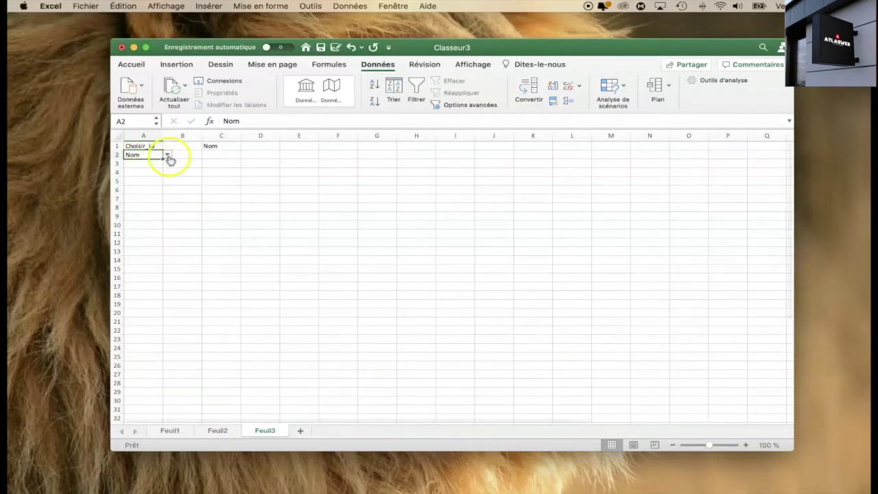
{"action": "left_click", "coordinate": [218, 430]}
{"action": "left_click", "coordinate": [171, 430]}
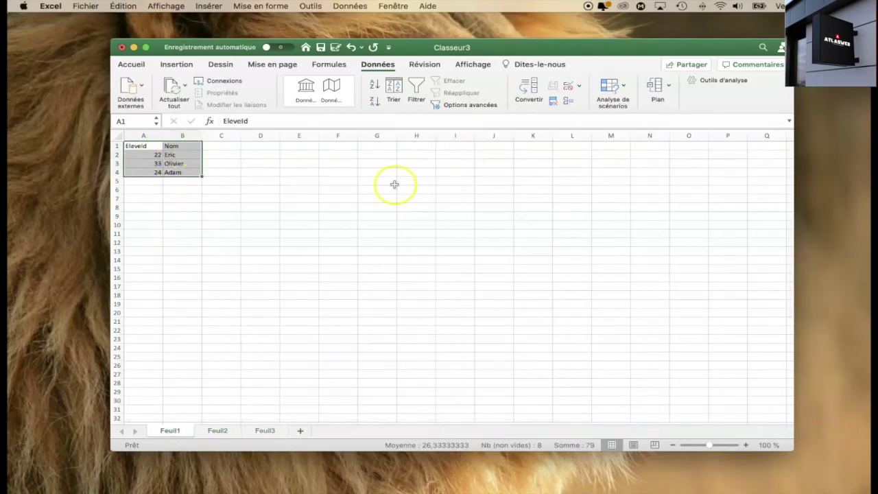
{"action": "left_click", "coordinate": [218, 430]}
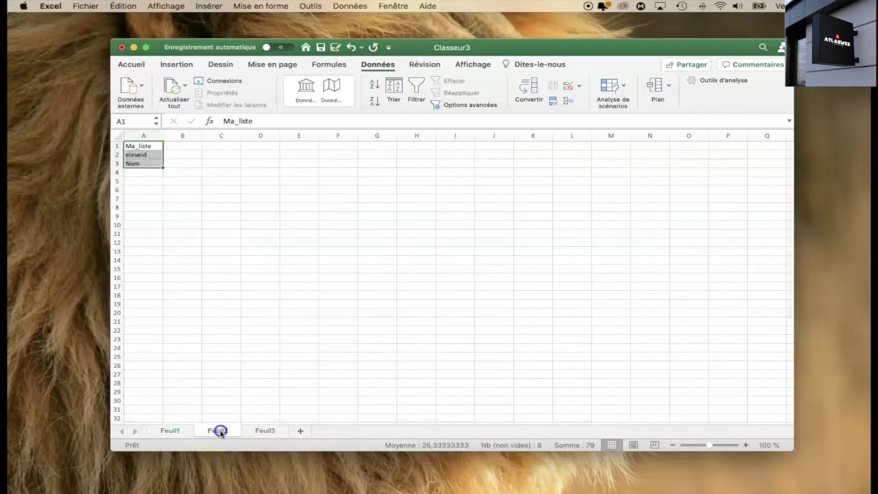
{"action": "left_click", "coordinate": [175, 430]}
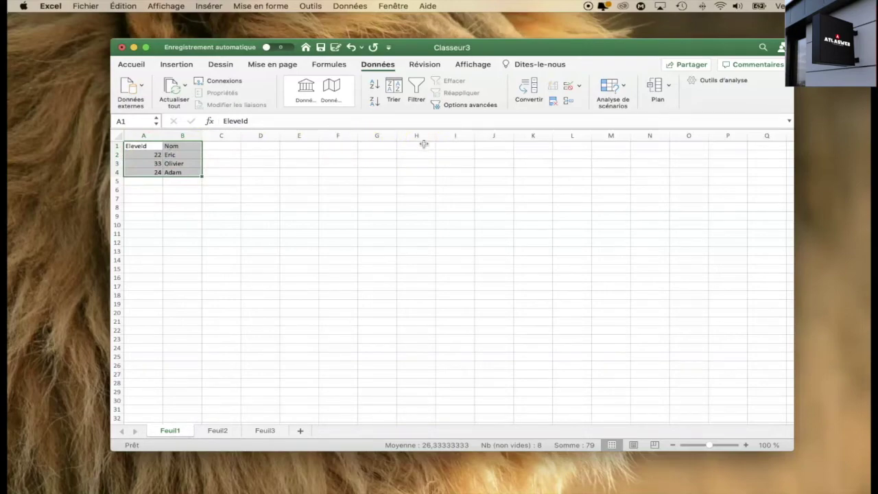
{"action": "left_click", "coordinate": [224, 146]}
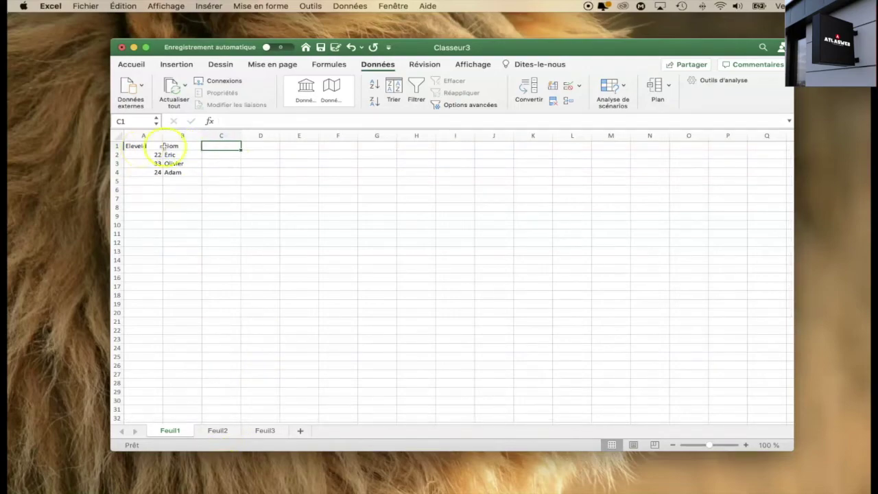
{"action": "left_click", "coordinate": [218, 430]}
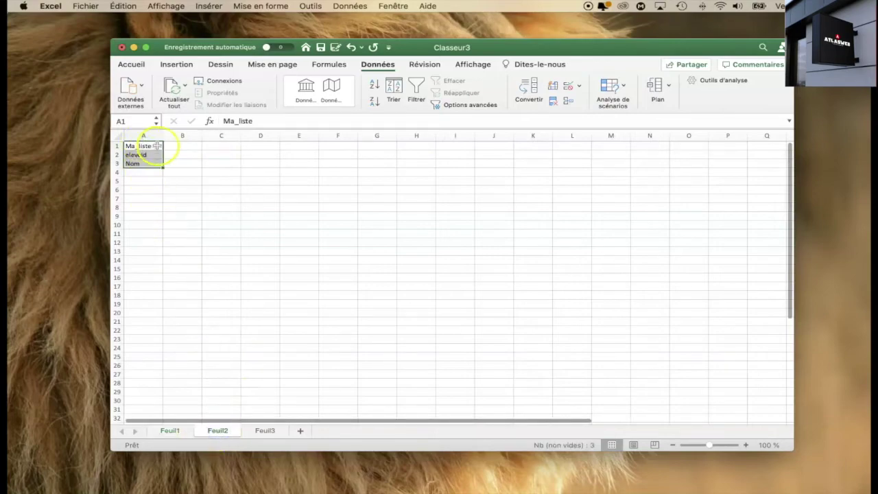
{"action": "left_click", "coordinate": [176, 430]}
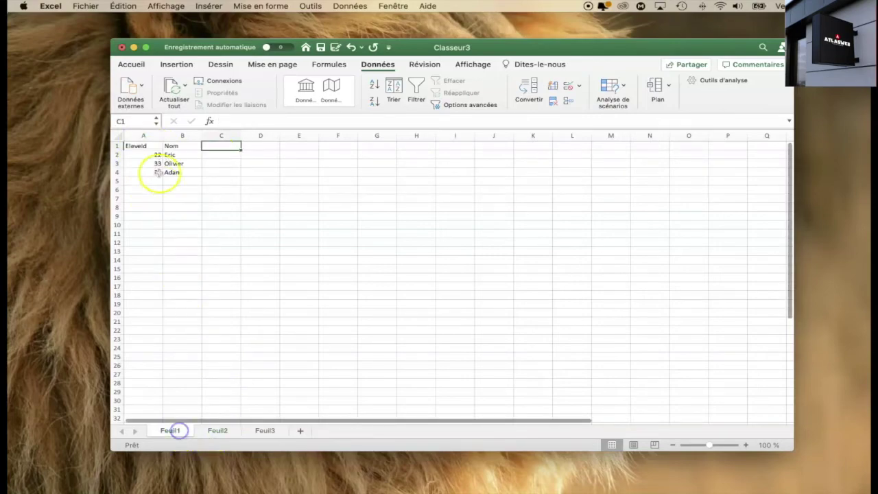
{"action": "left_click", "coordinate": [184, 146]}
{"action": "left_click", "coordinate": [219, 430]}
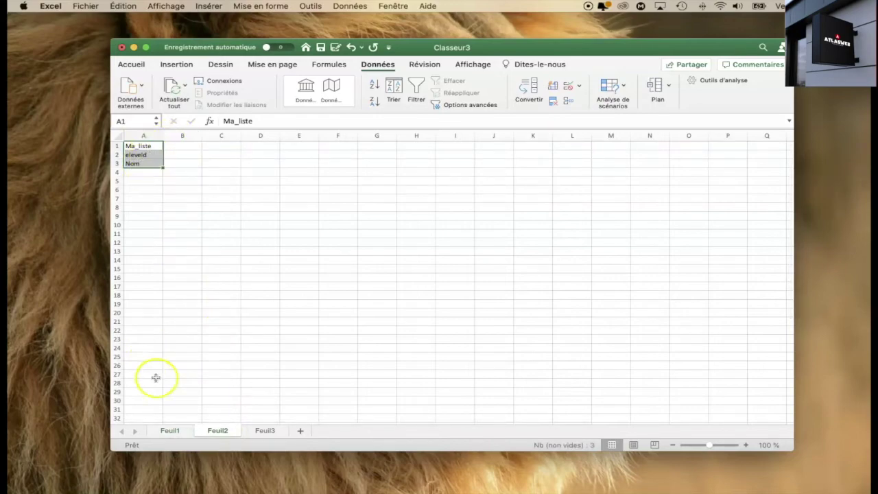
{"action": "left_click", "coordinate": [170, 430]}
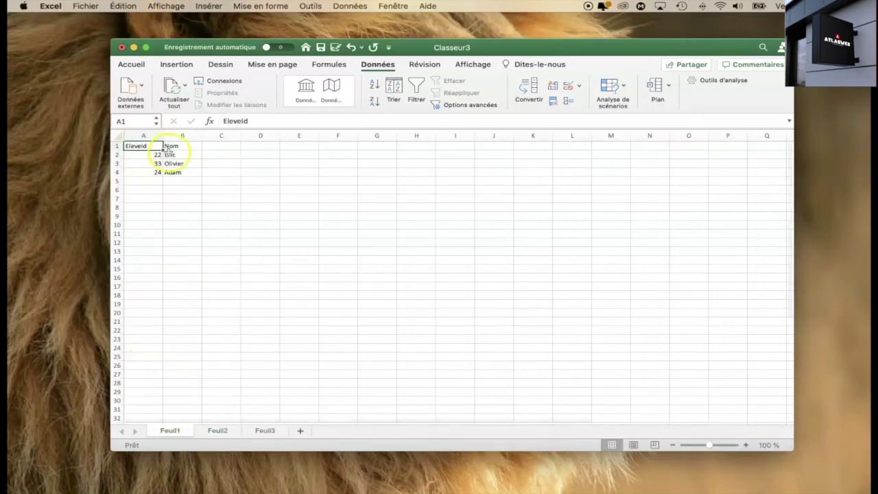
{"action": "left_click", "coordinate": [219, 429]}
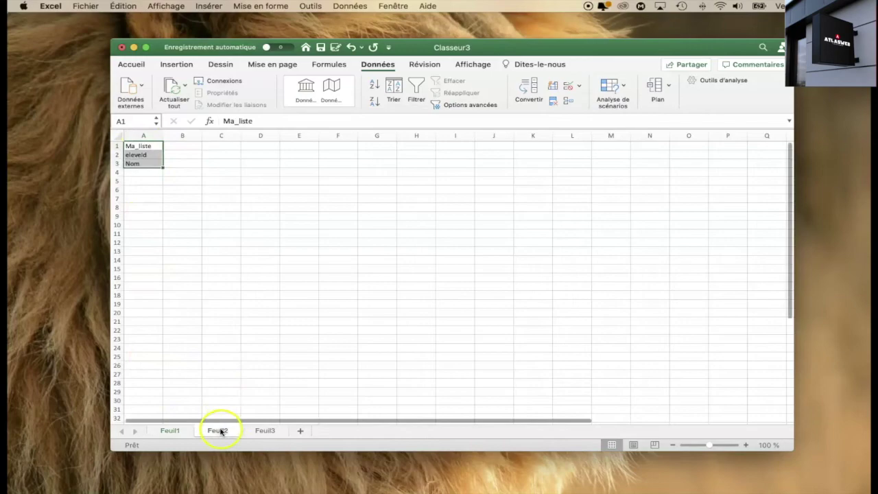
{"action": "left_click", "coordinate": [265, 430]}
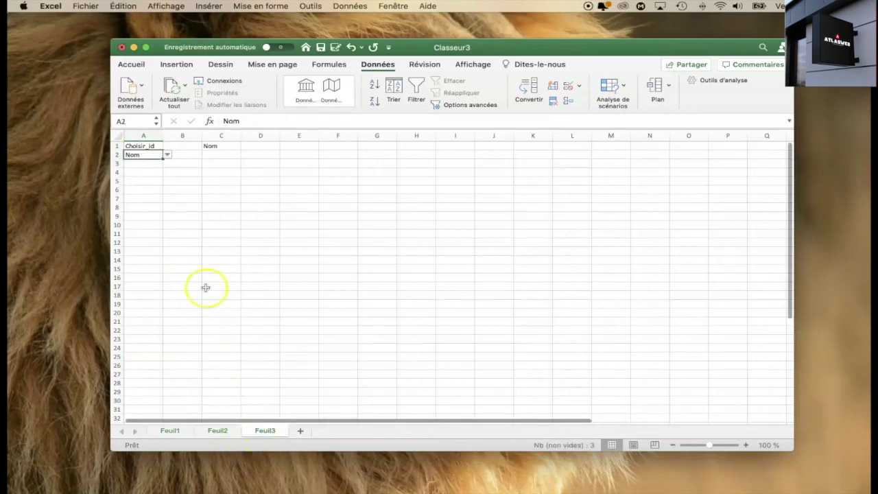
{"action": "left_click", "coordinate": [167, 155]}
{"action": "left_click", "coordinate": [157, 165]}
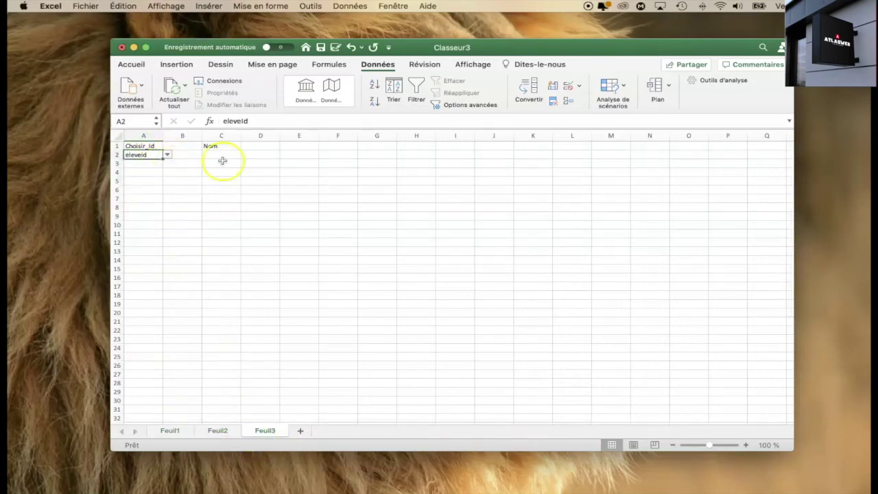
{"action": "left_click", "coordinate": [221, 156]}
{"action": "left_click", "coordinate": [244, 155]}
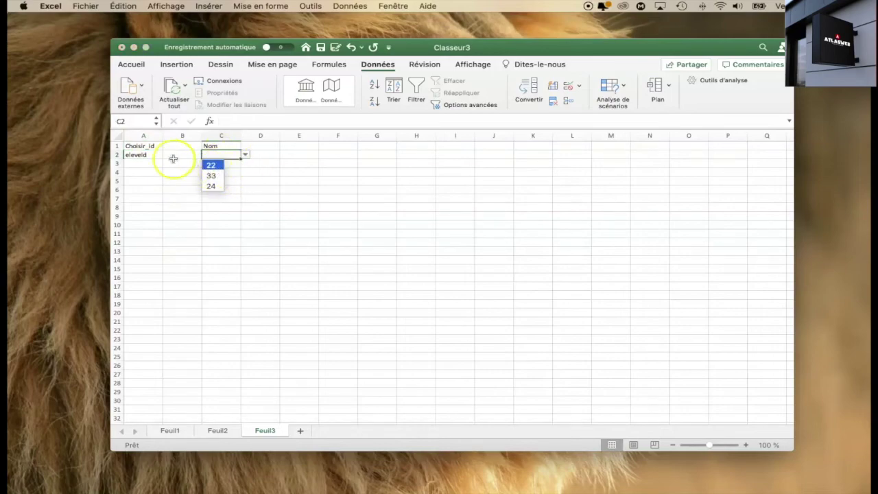
{"action": "left_click", "coordinate": [152, 155]}
{"action": "left_click", "coordinate": [161, 157]}
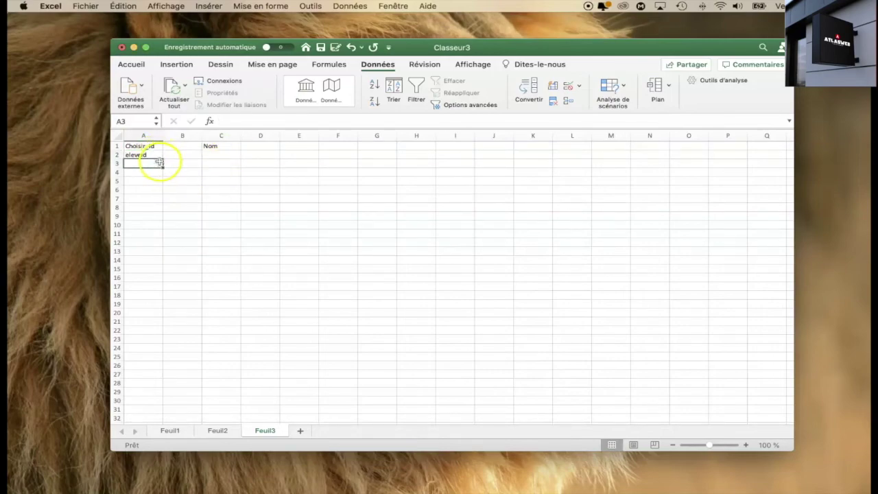
{"action": "left_click", "coordinate": [167, 156]}
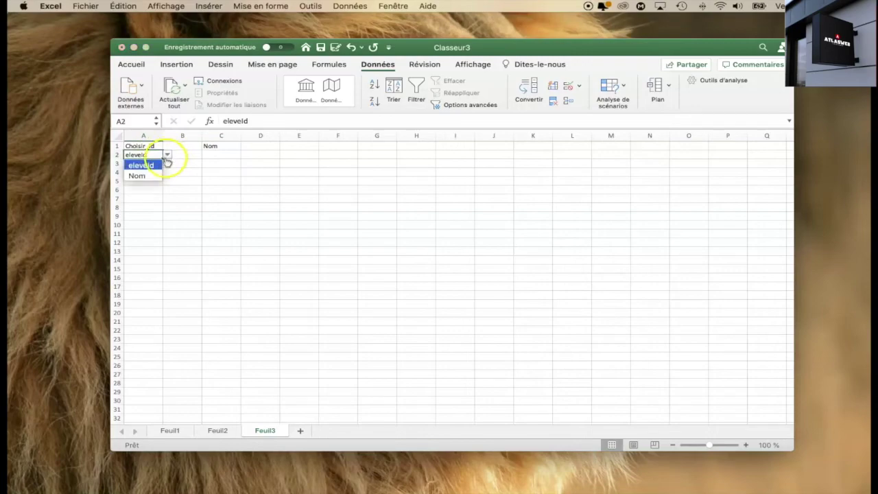
{"action": "left_click", "coordinate": [152, 172]}
{"action": "left_click", "coordinate": [168, 156]}
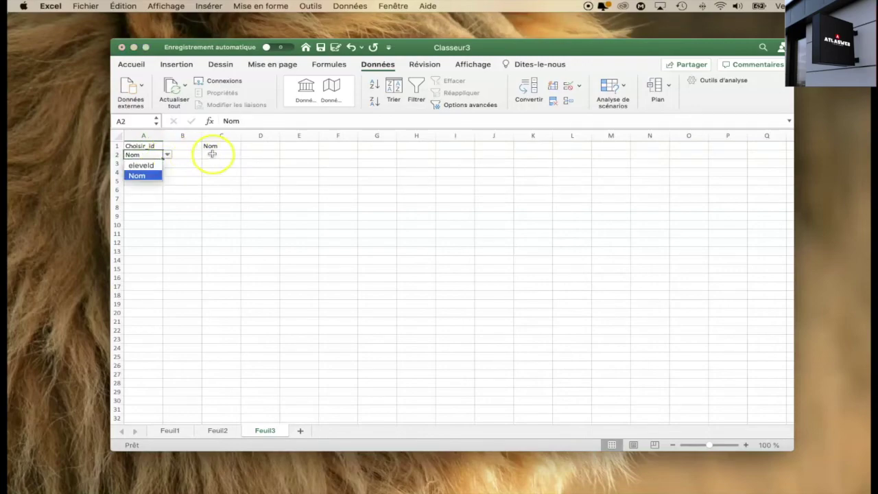
{"action": "left_click", "coordinate": [149, 177]}
{"action": "left_click", "coordinate": [226, 155]}
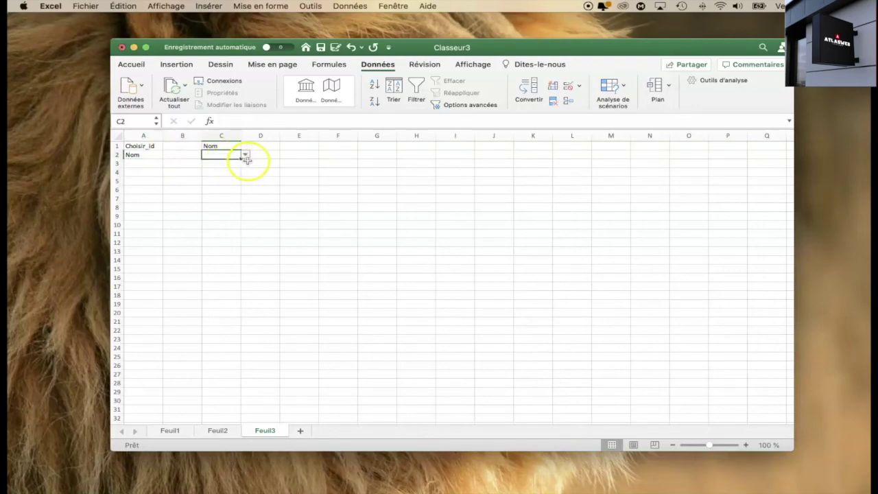
{"action": "left_click", "coordinate": [245, 154]}
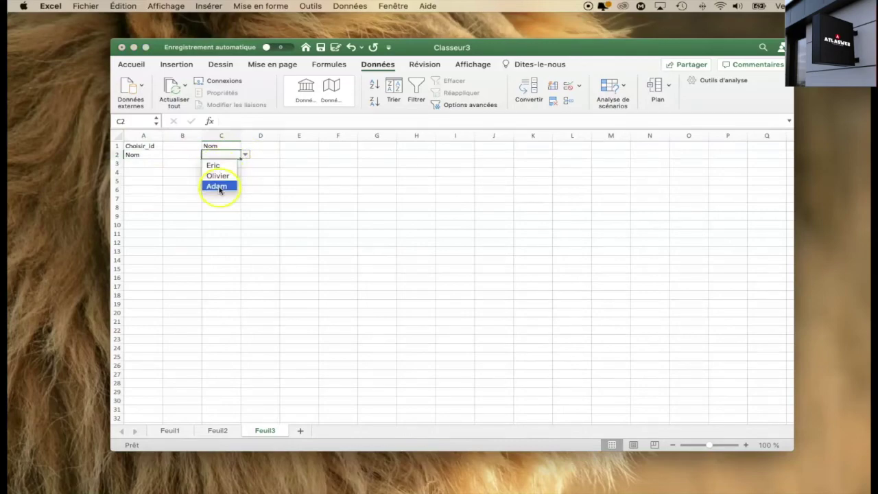
{"action": "left_click", "coordinate": [145, 168]}
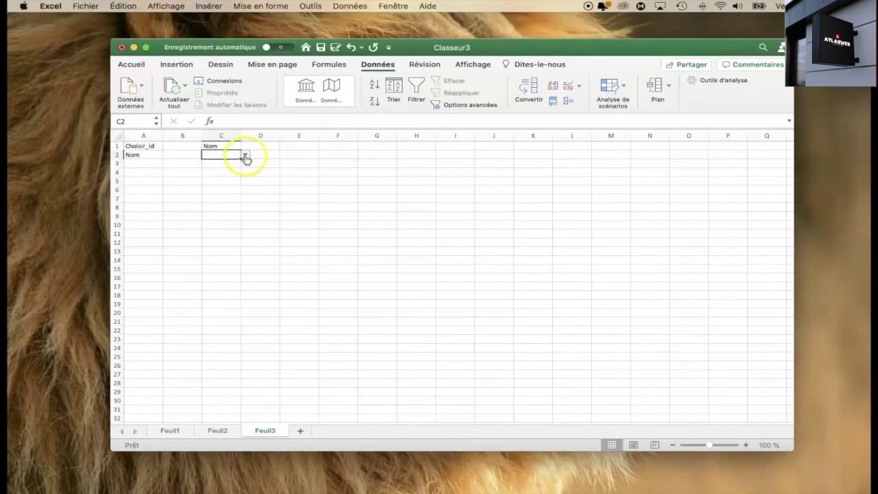